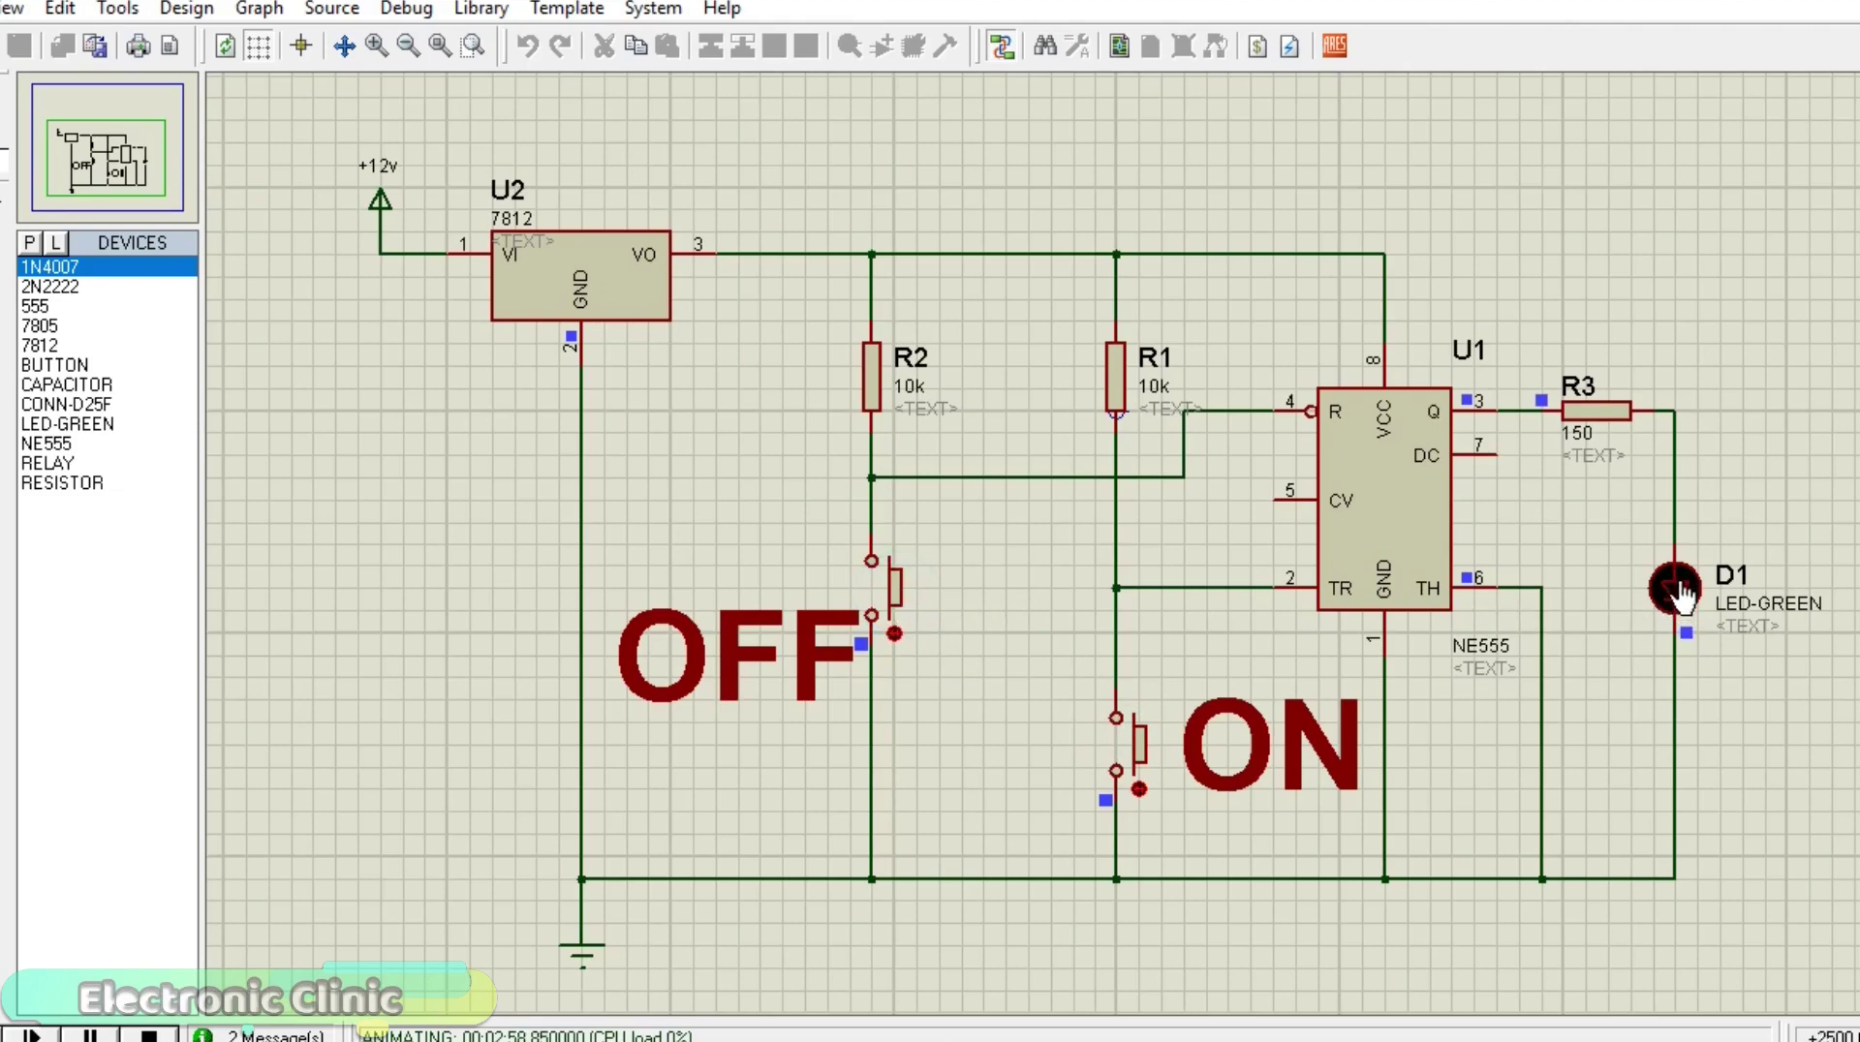
Operate the ON push button to light the green LED, and the OFF push button to turn it off.
click(1143, 751)
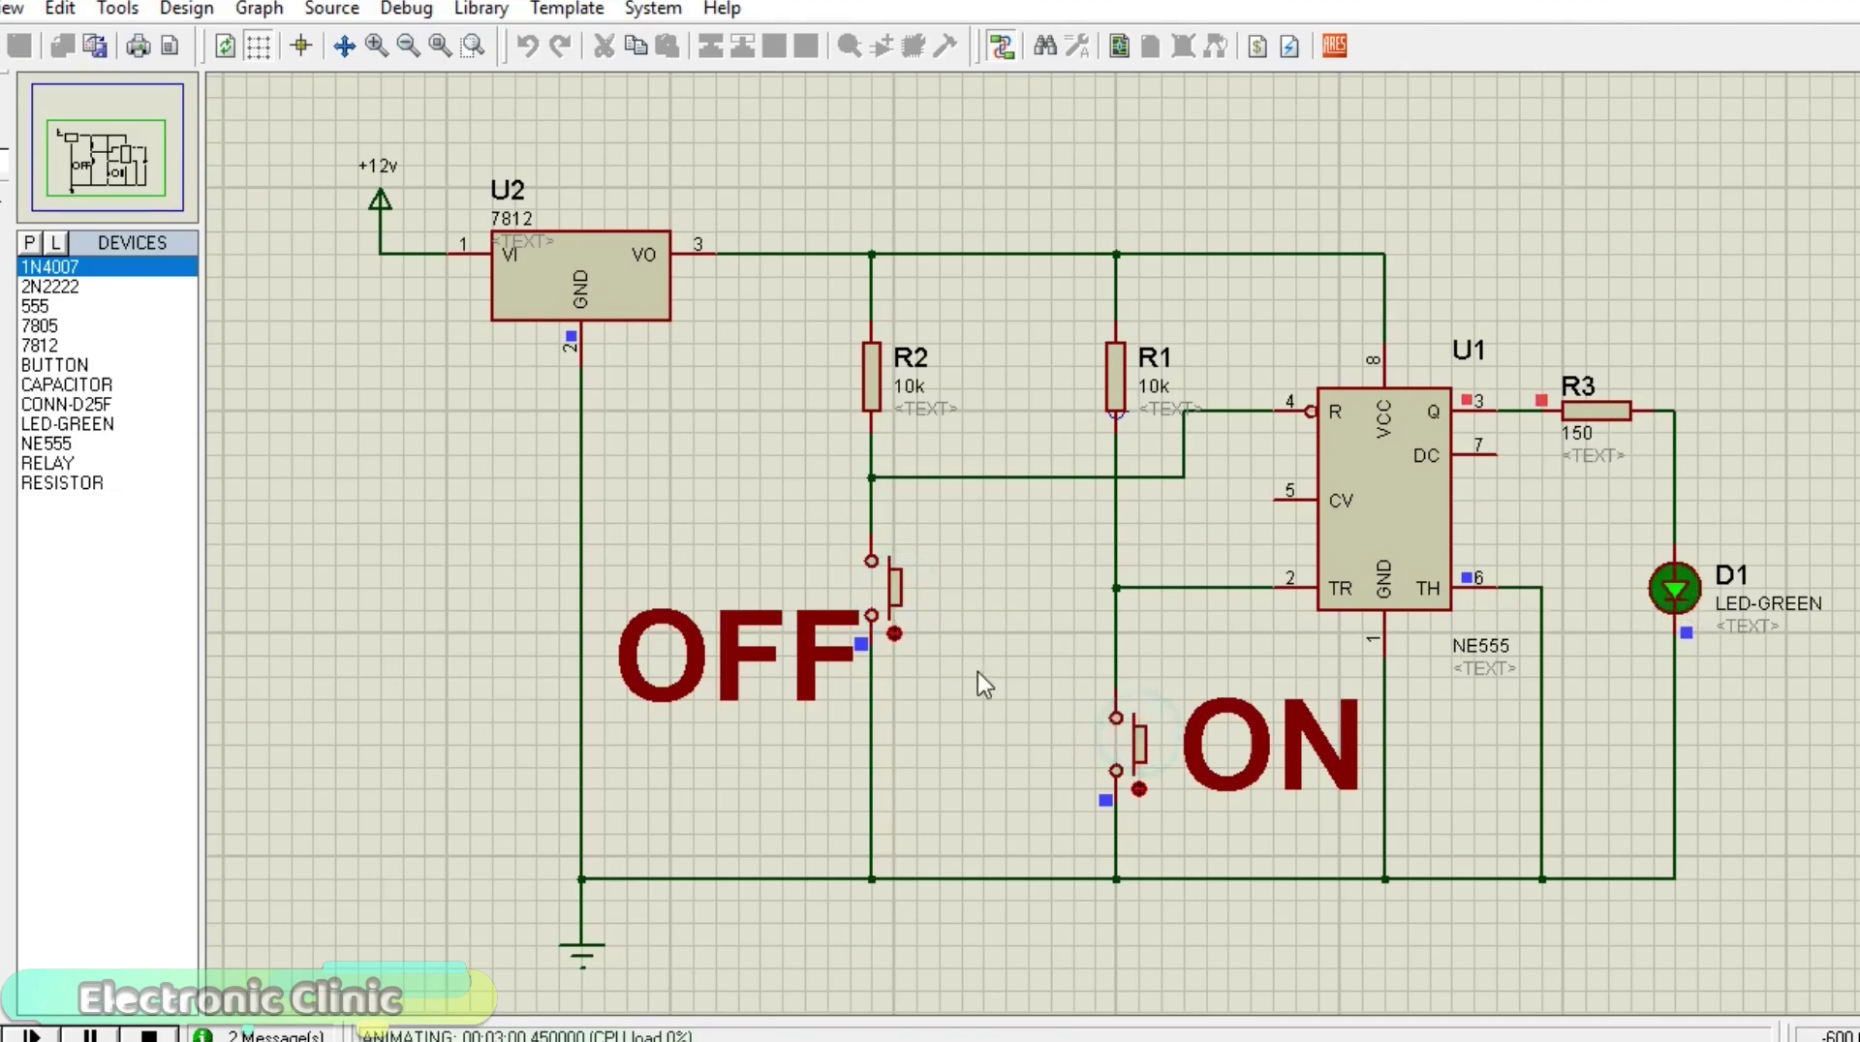
click(897, 596)
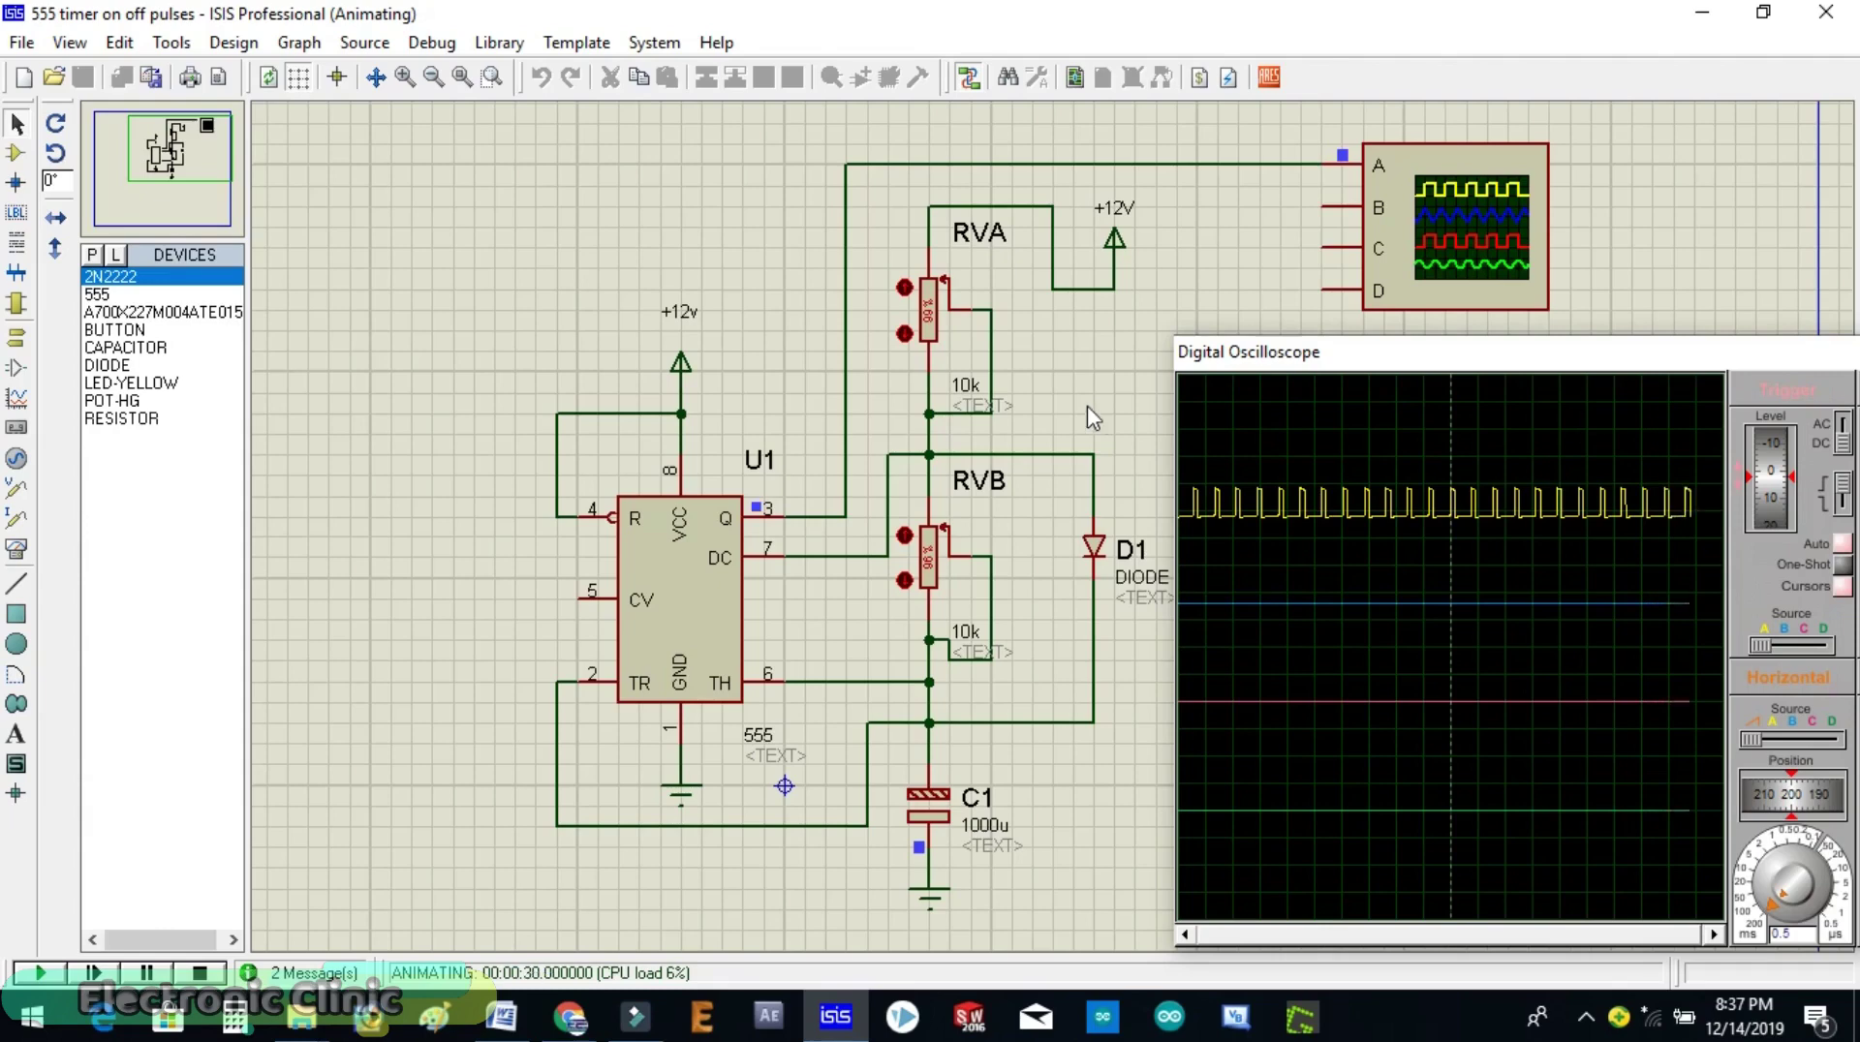
Lower potentiometer RVA several steps and raise it again to vary the pulses on the running oscilloscope.
click(903, 334)
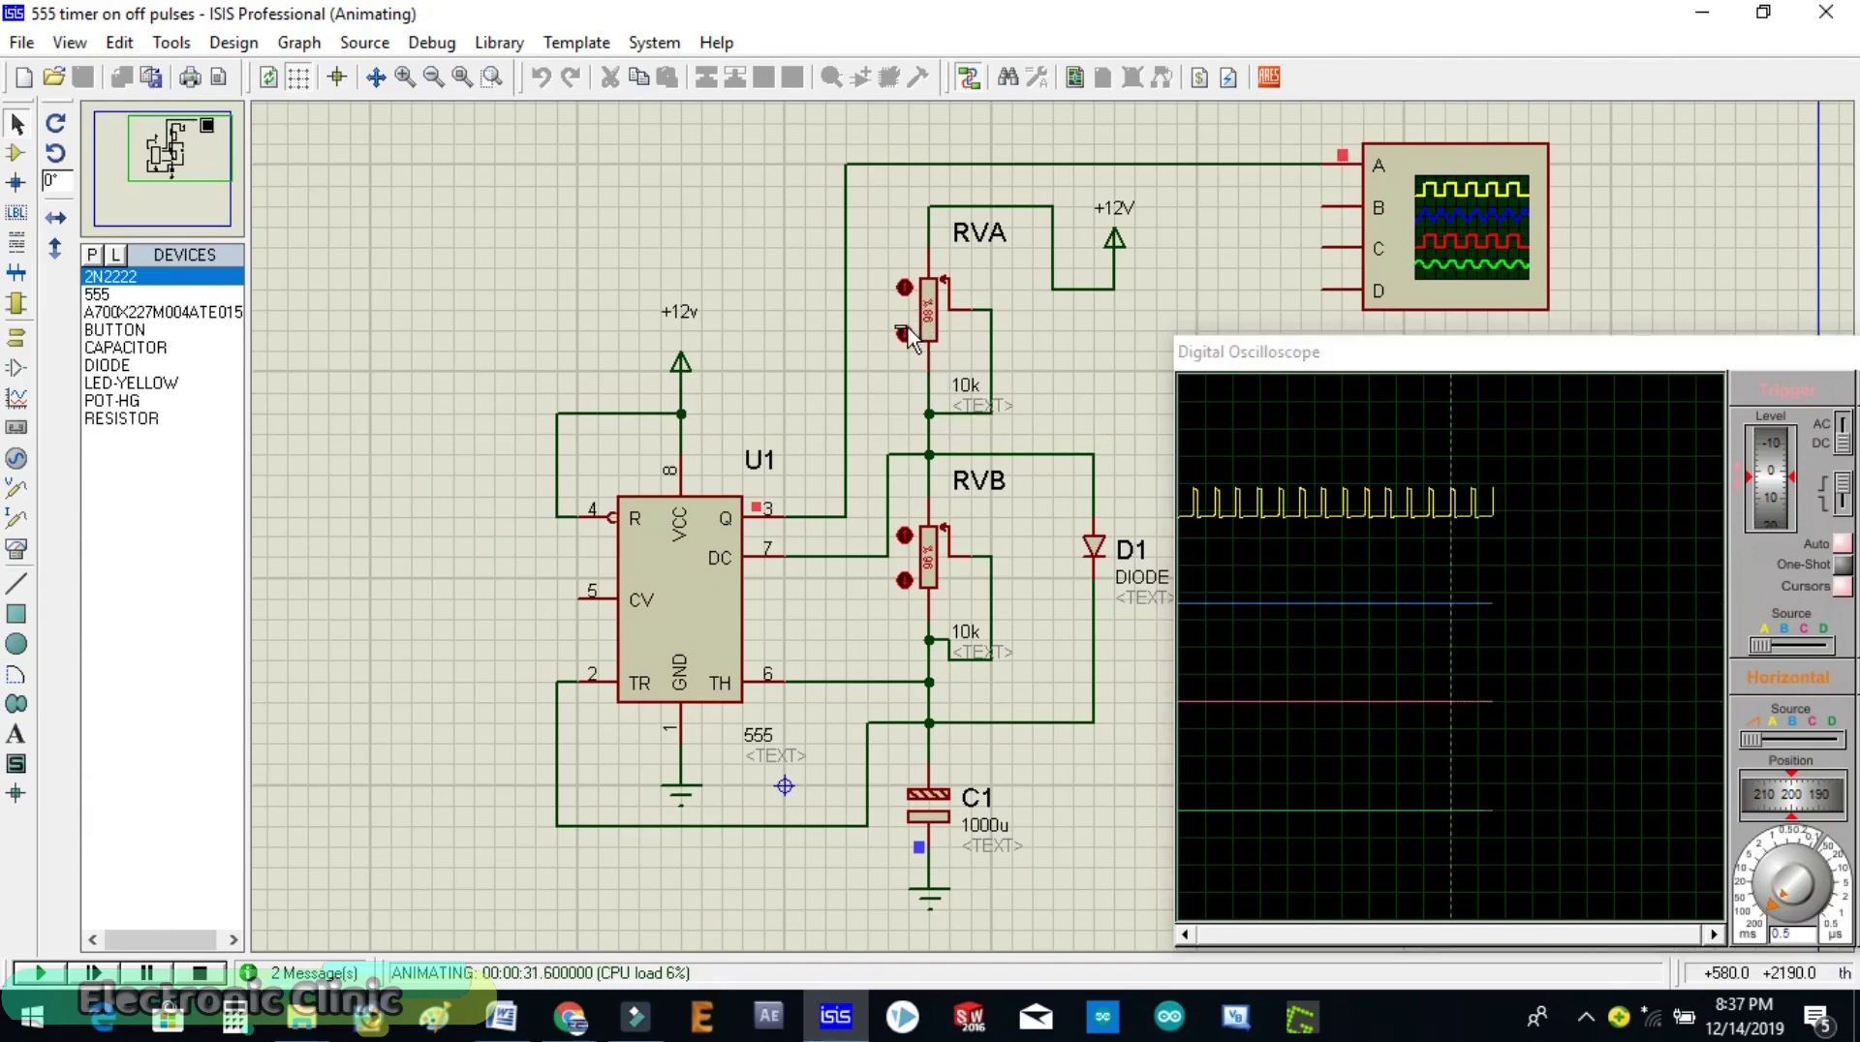
click(904, 334)
click(903, 334)
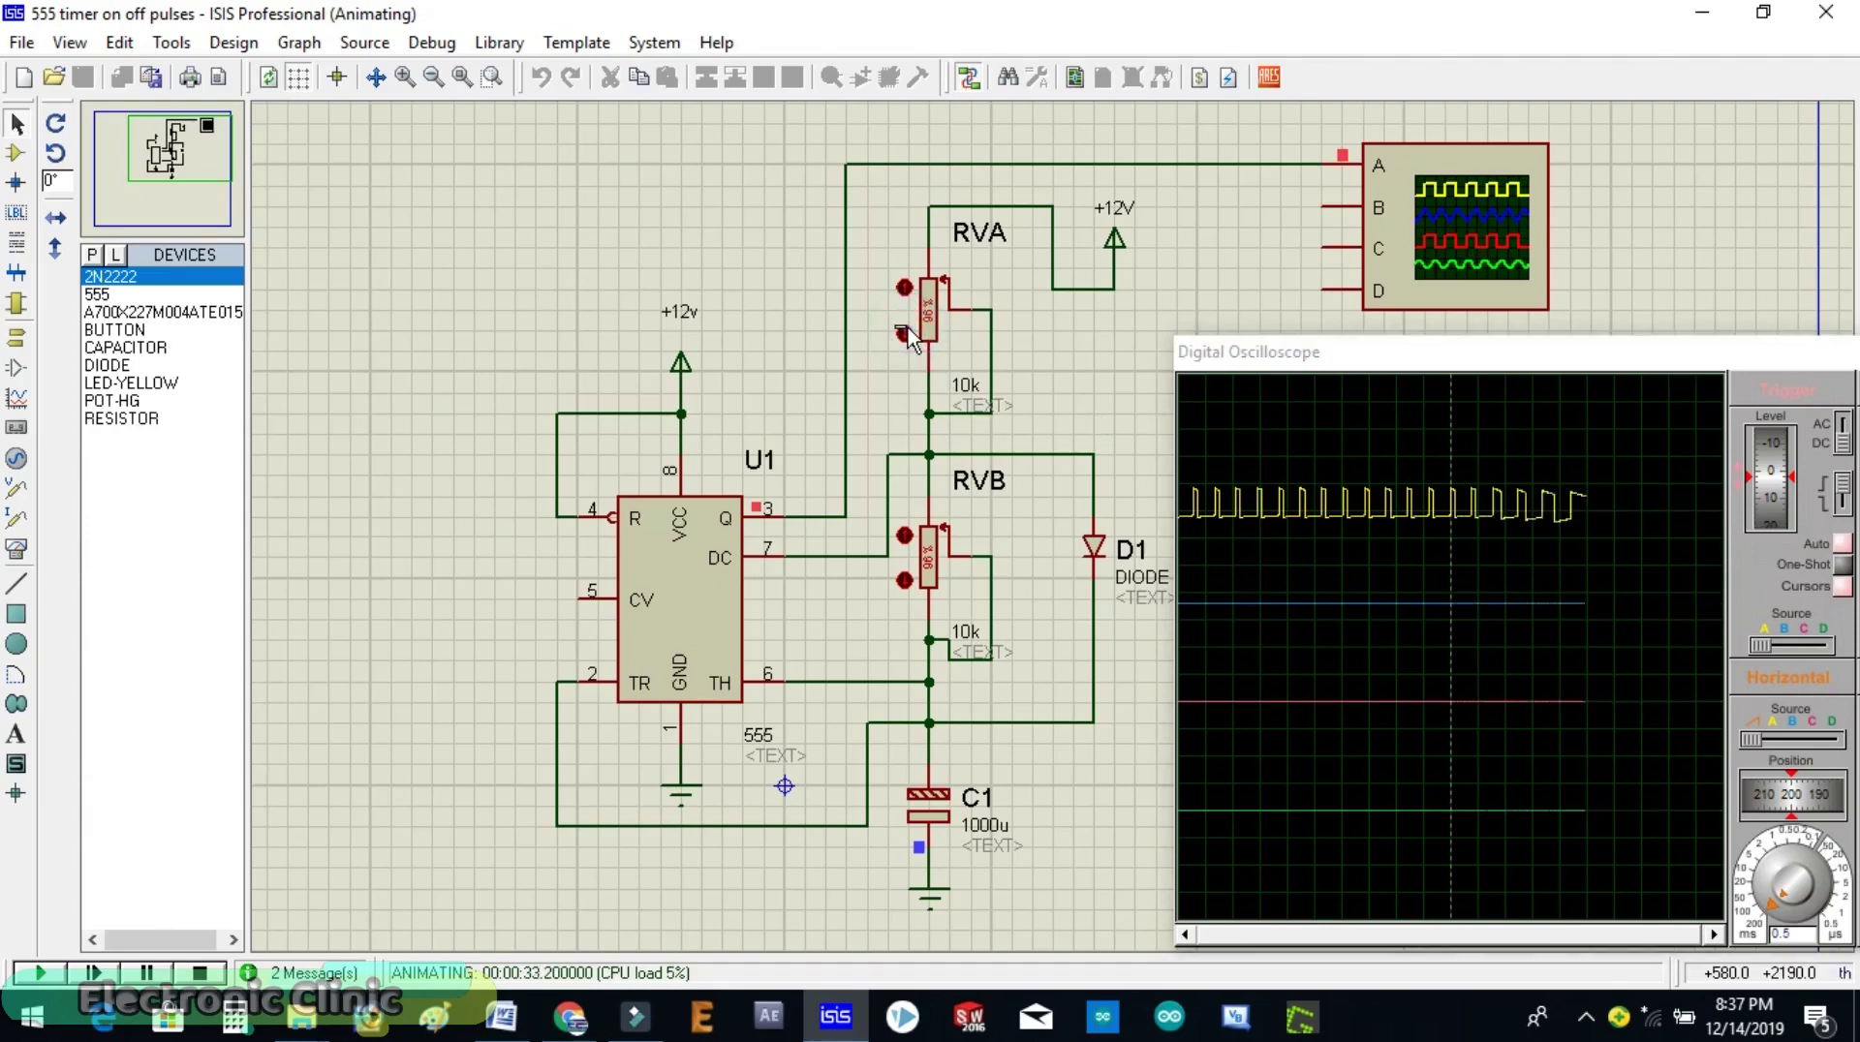
click(904, 334)
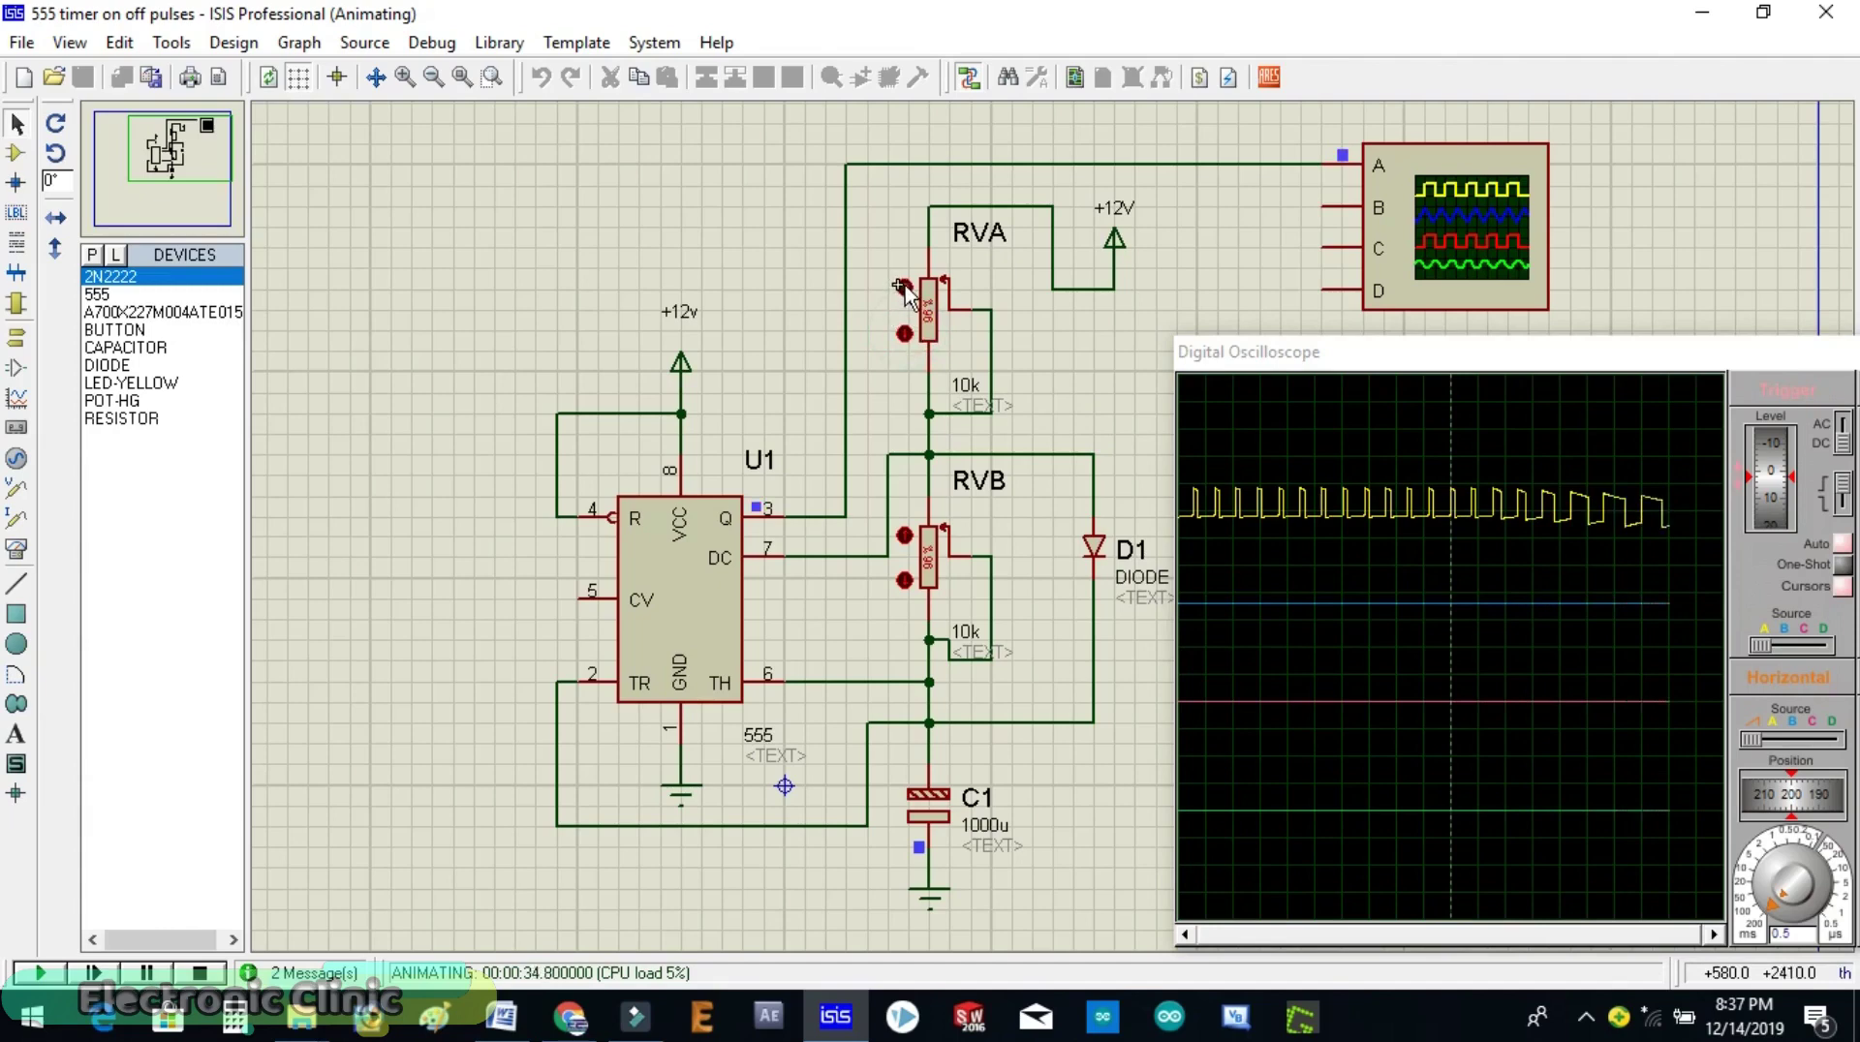
click(904, 287)
click(904, 288)
click(904, 288)
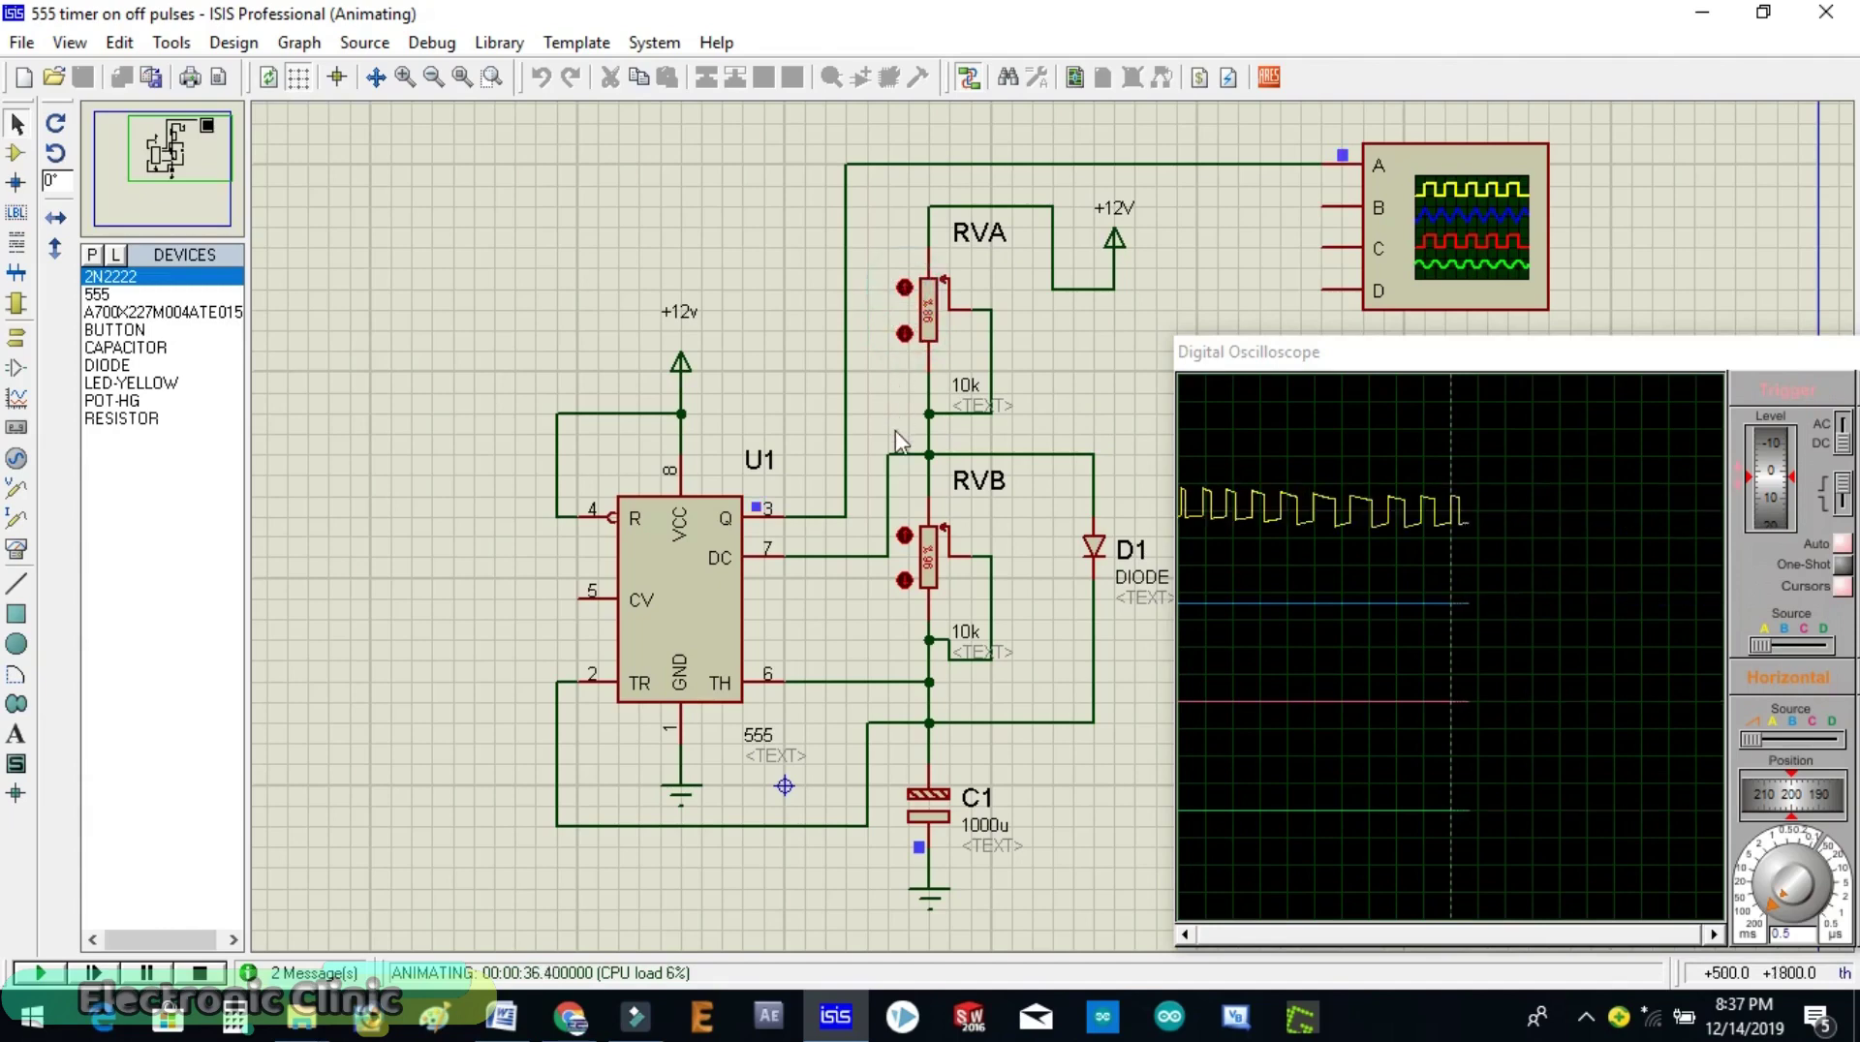
Lower potentiometer RVB two steps, and raise it again to shorten the oscilloscope pulses.
click(904, 580)
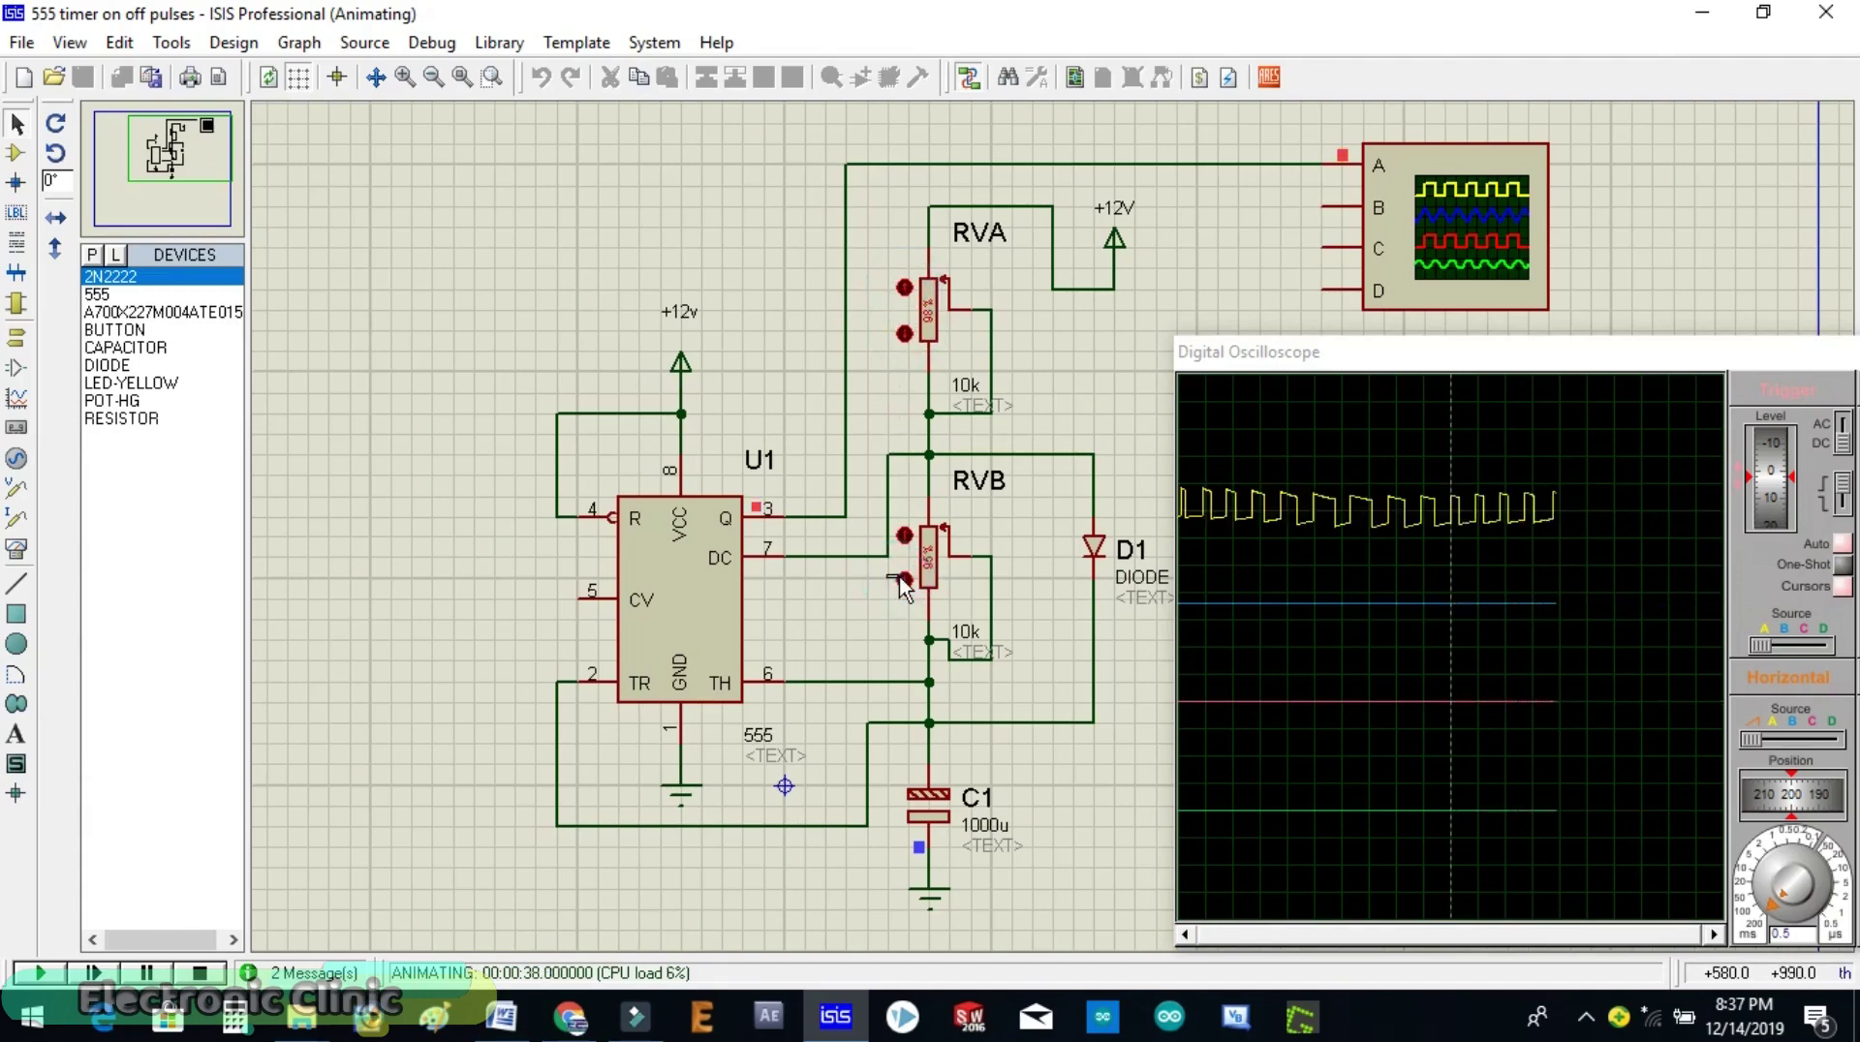
click(904, 580)
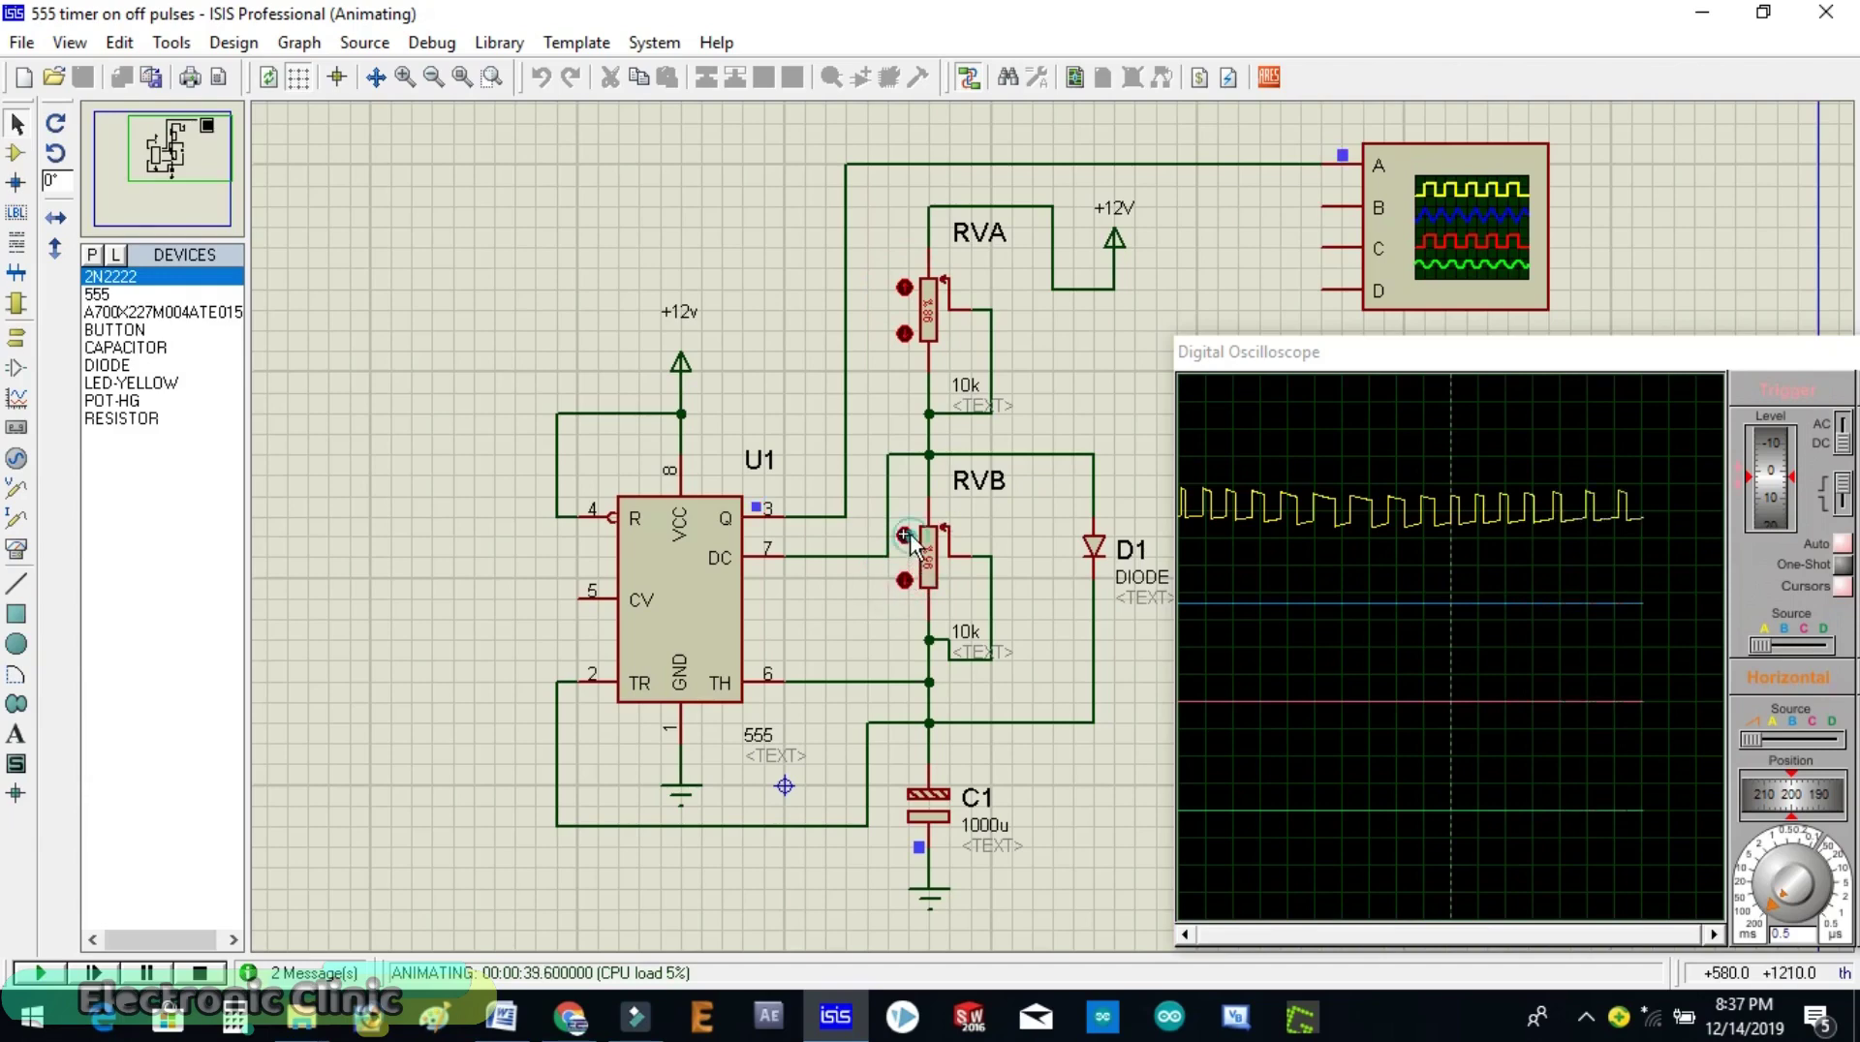
click(904, 535)
click(903, 535)
click(904, 534)
click(904, 534)
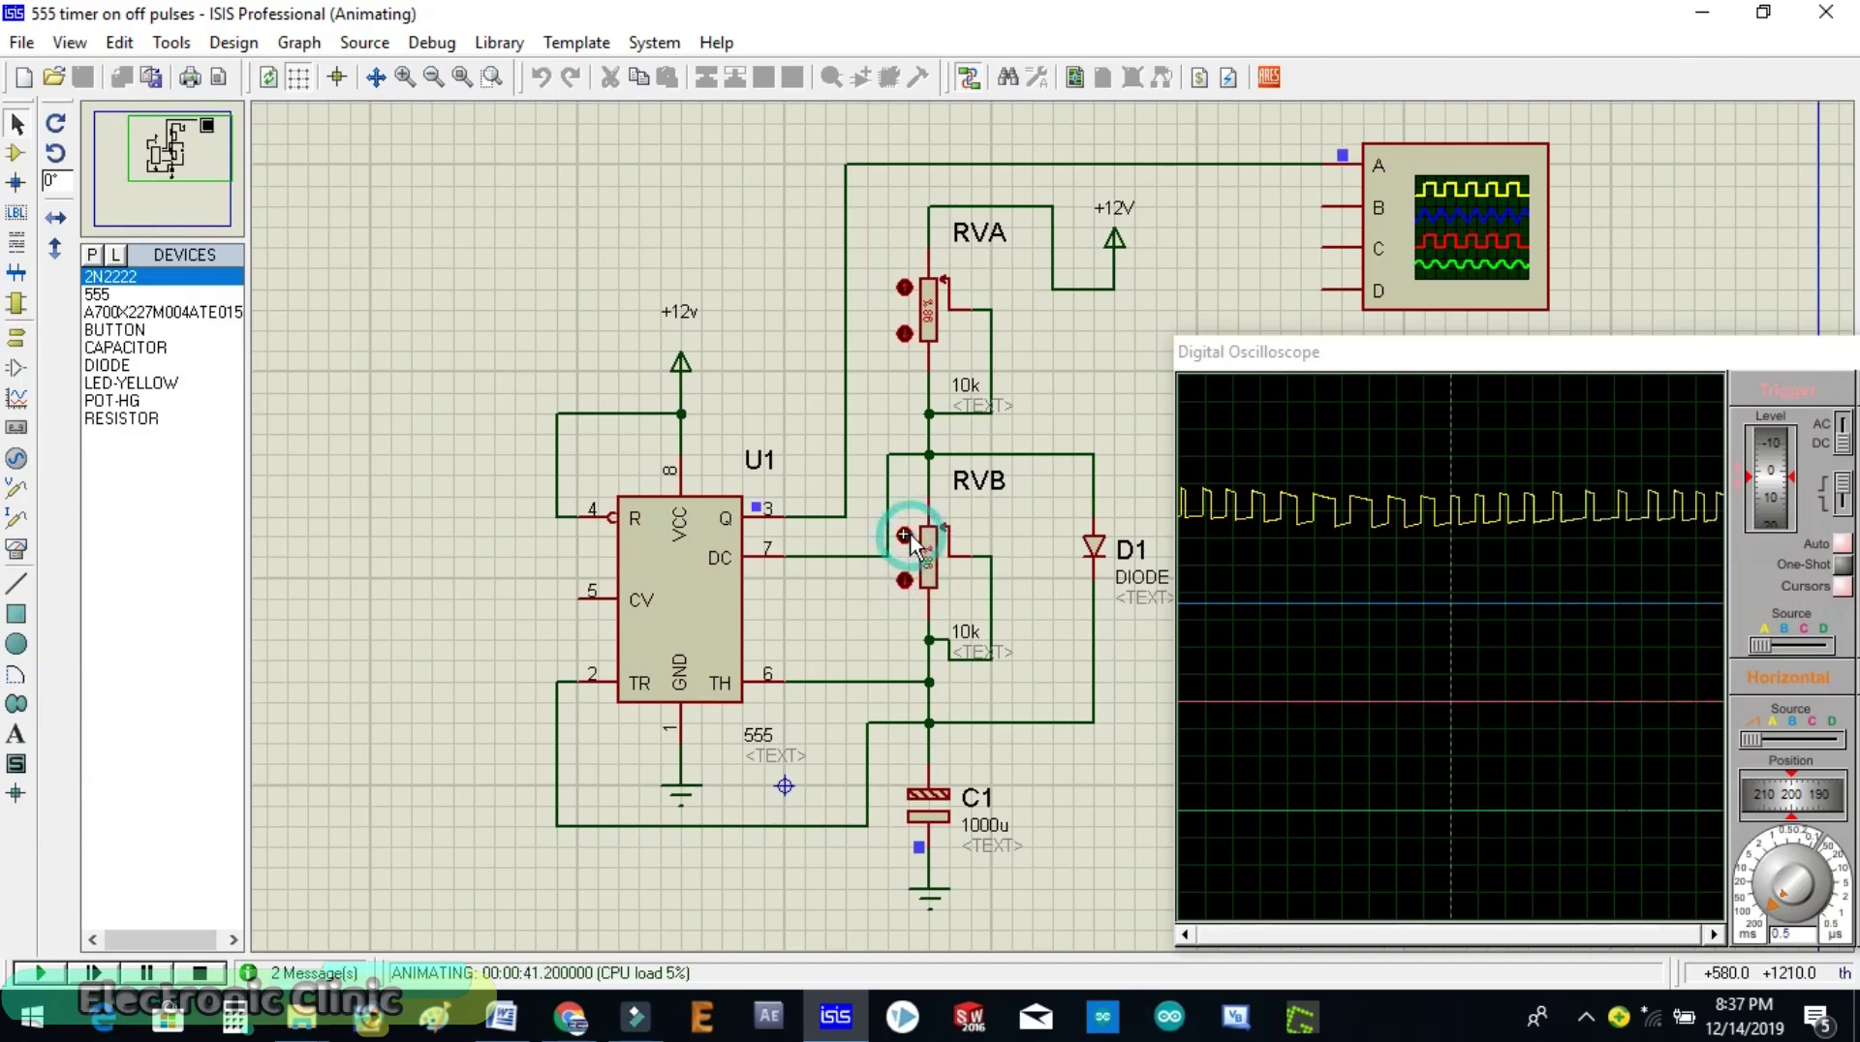
click(904, 535)
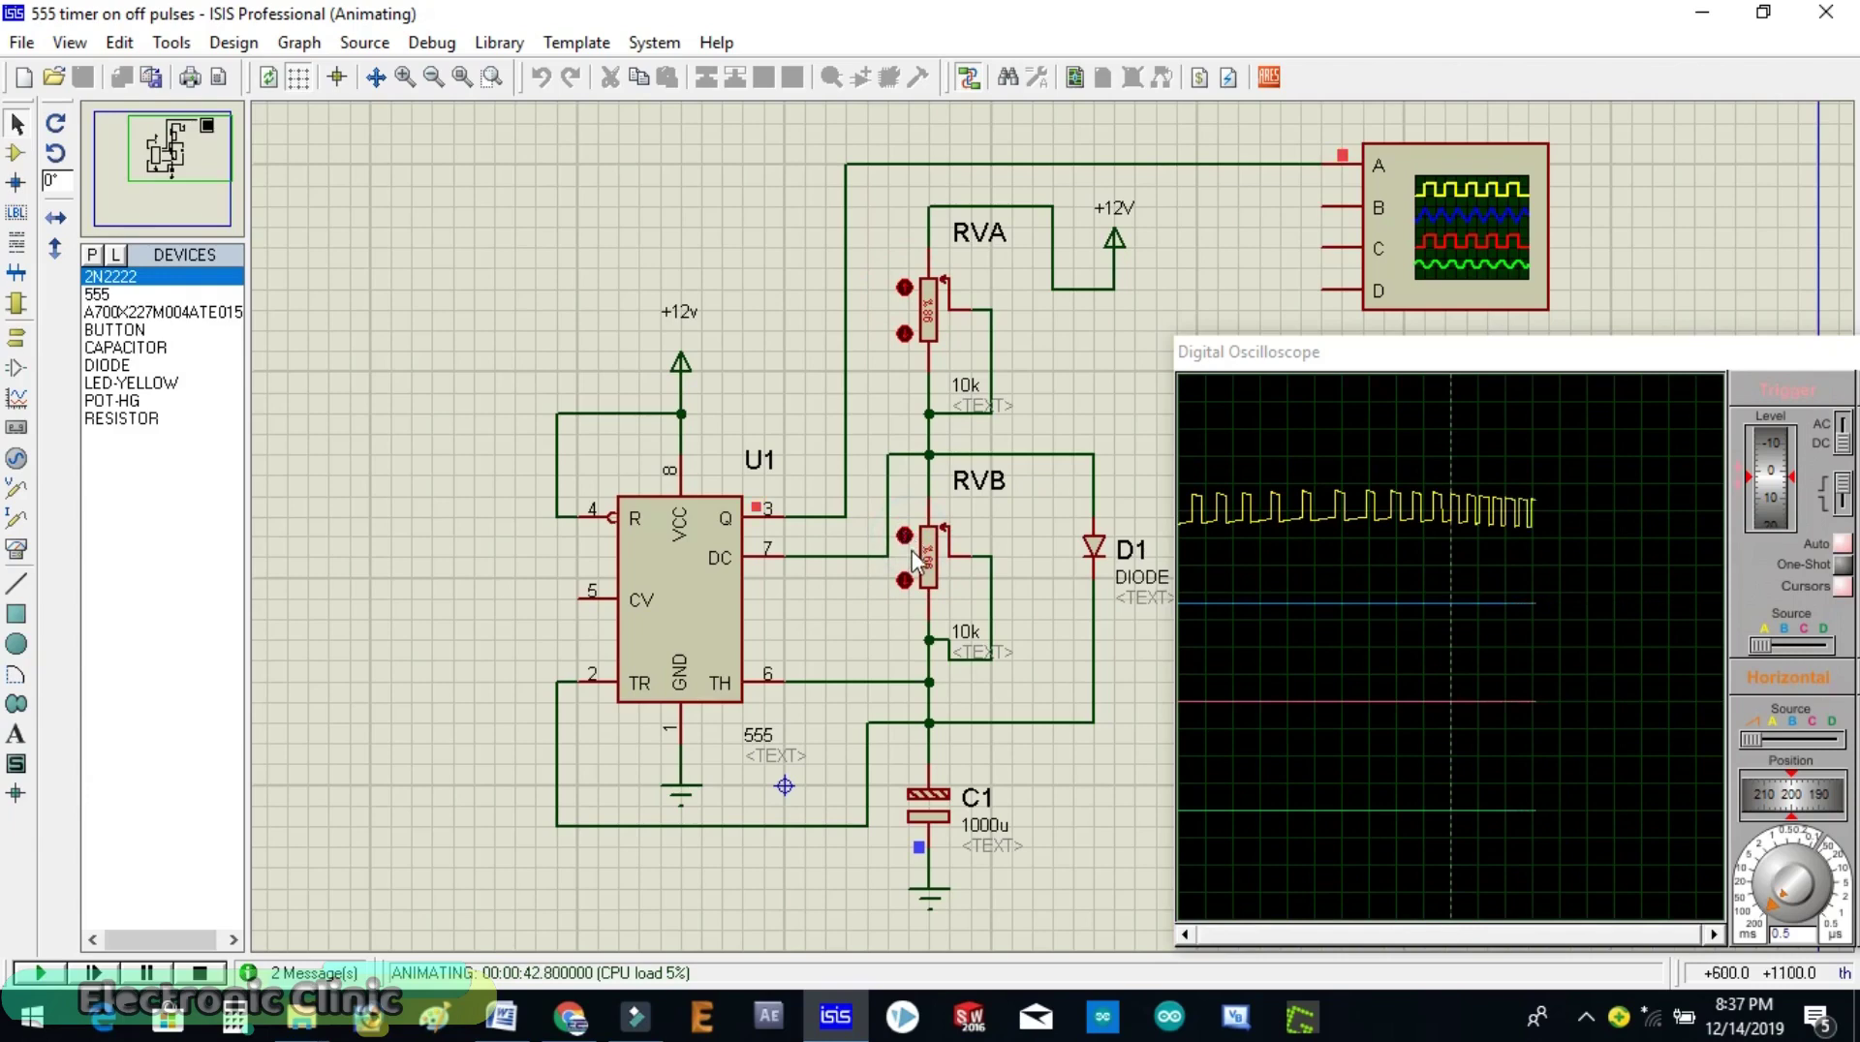
Lower potentiometer RVB to 97% and potentiometer RVA to 95% while the simulation runs.
click(903, 579)
click(904, 580)
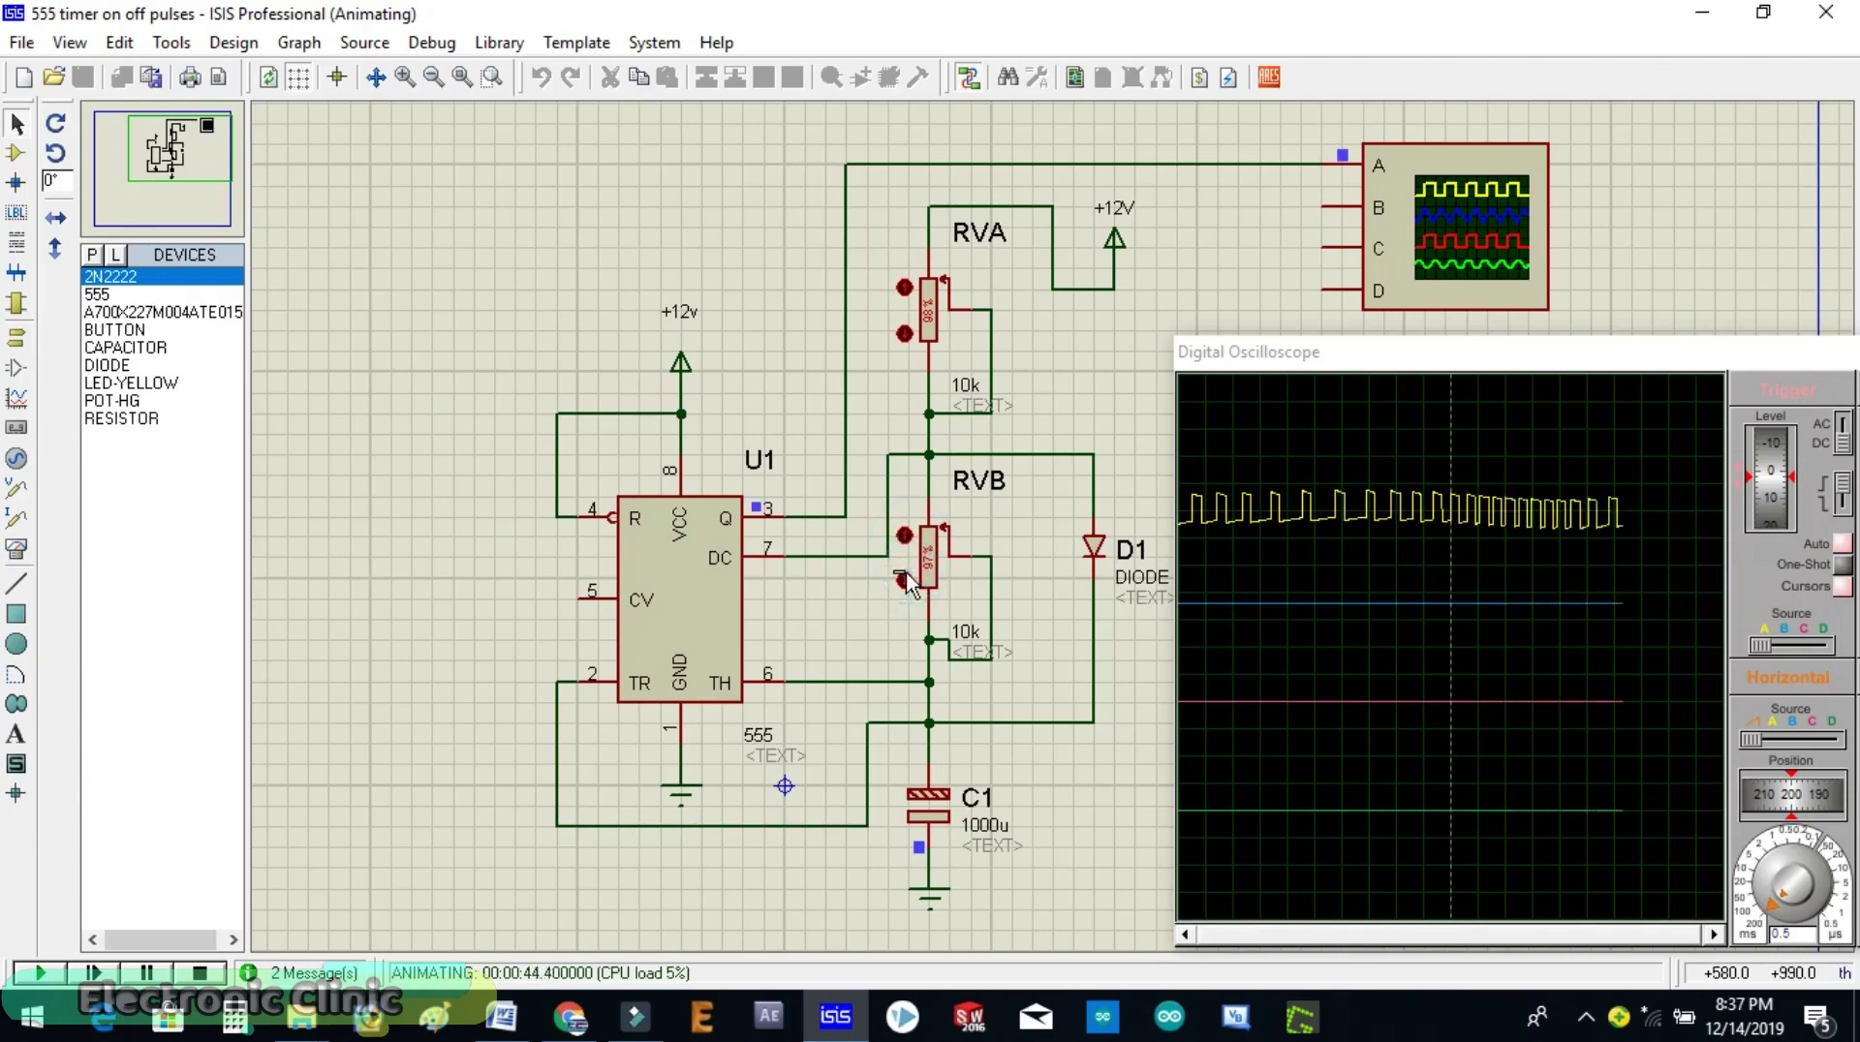
click(903, 333)
click(904, 333)
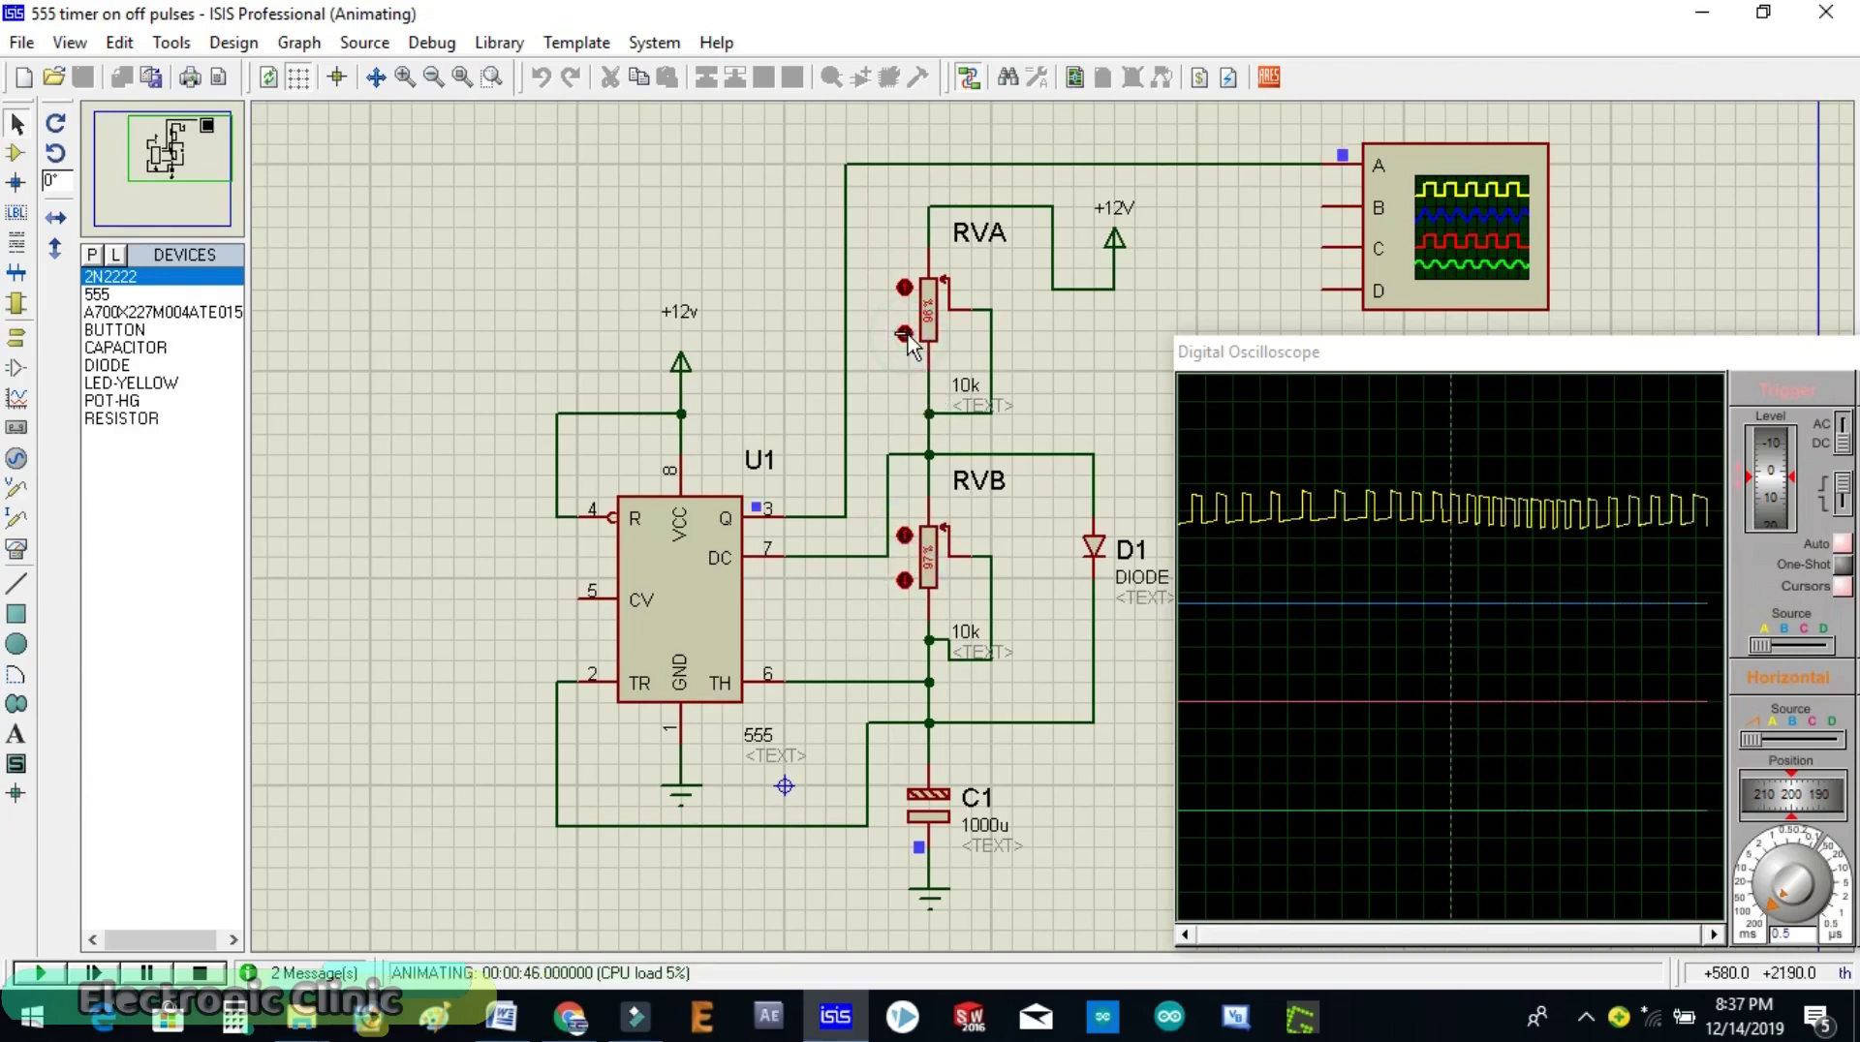
click(904, 333)
click(904, 333)
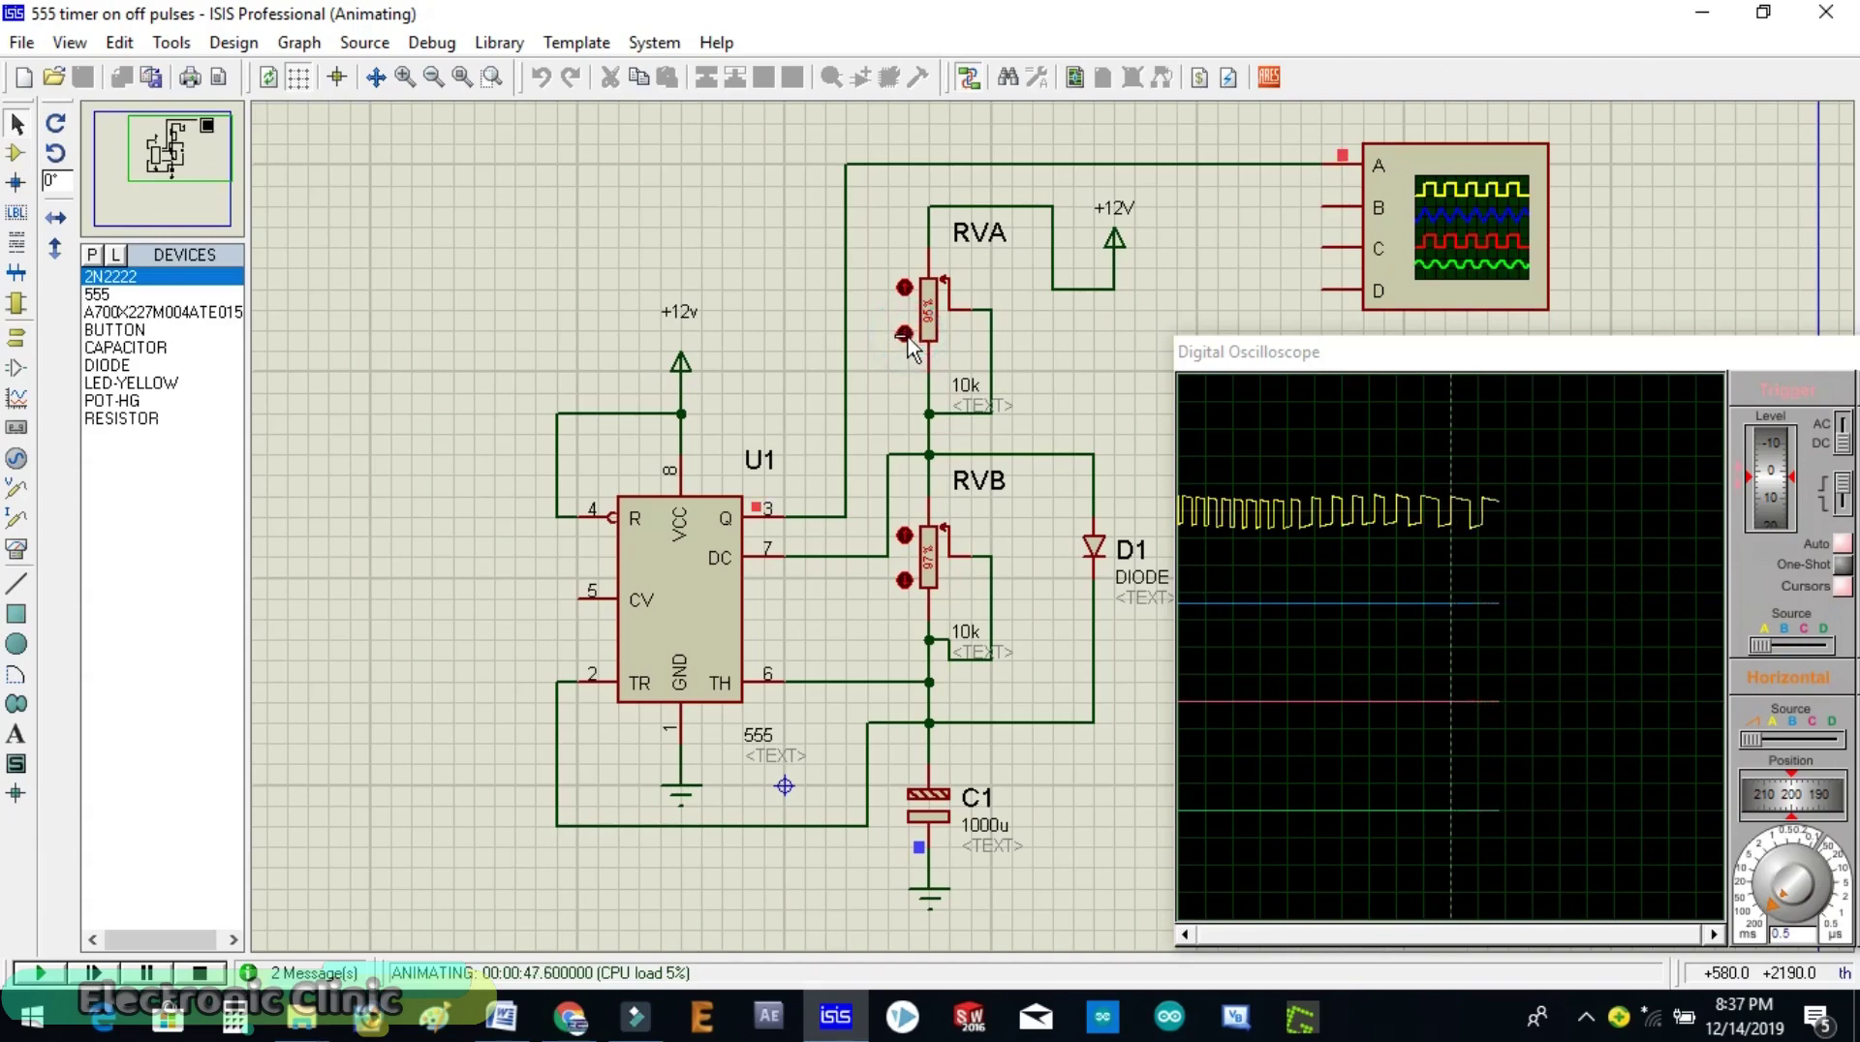
Lower potentiometer RVB further to 94% to widen the output pulses.
click(903, 580)
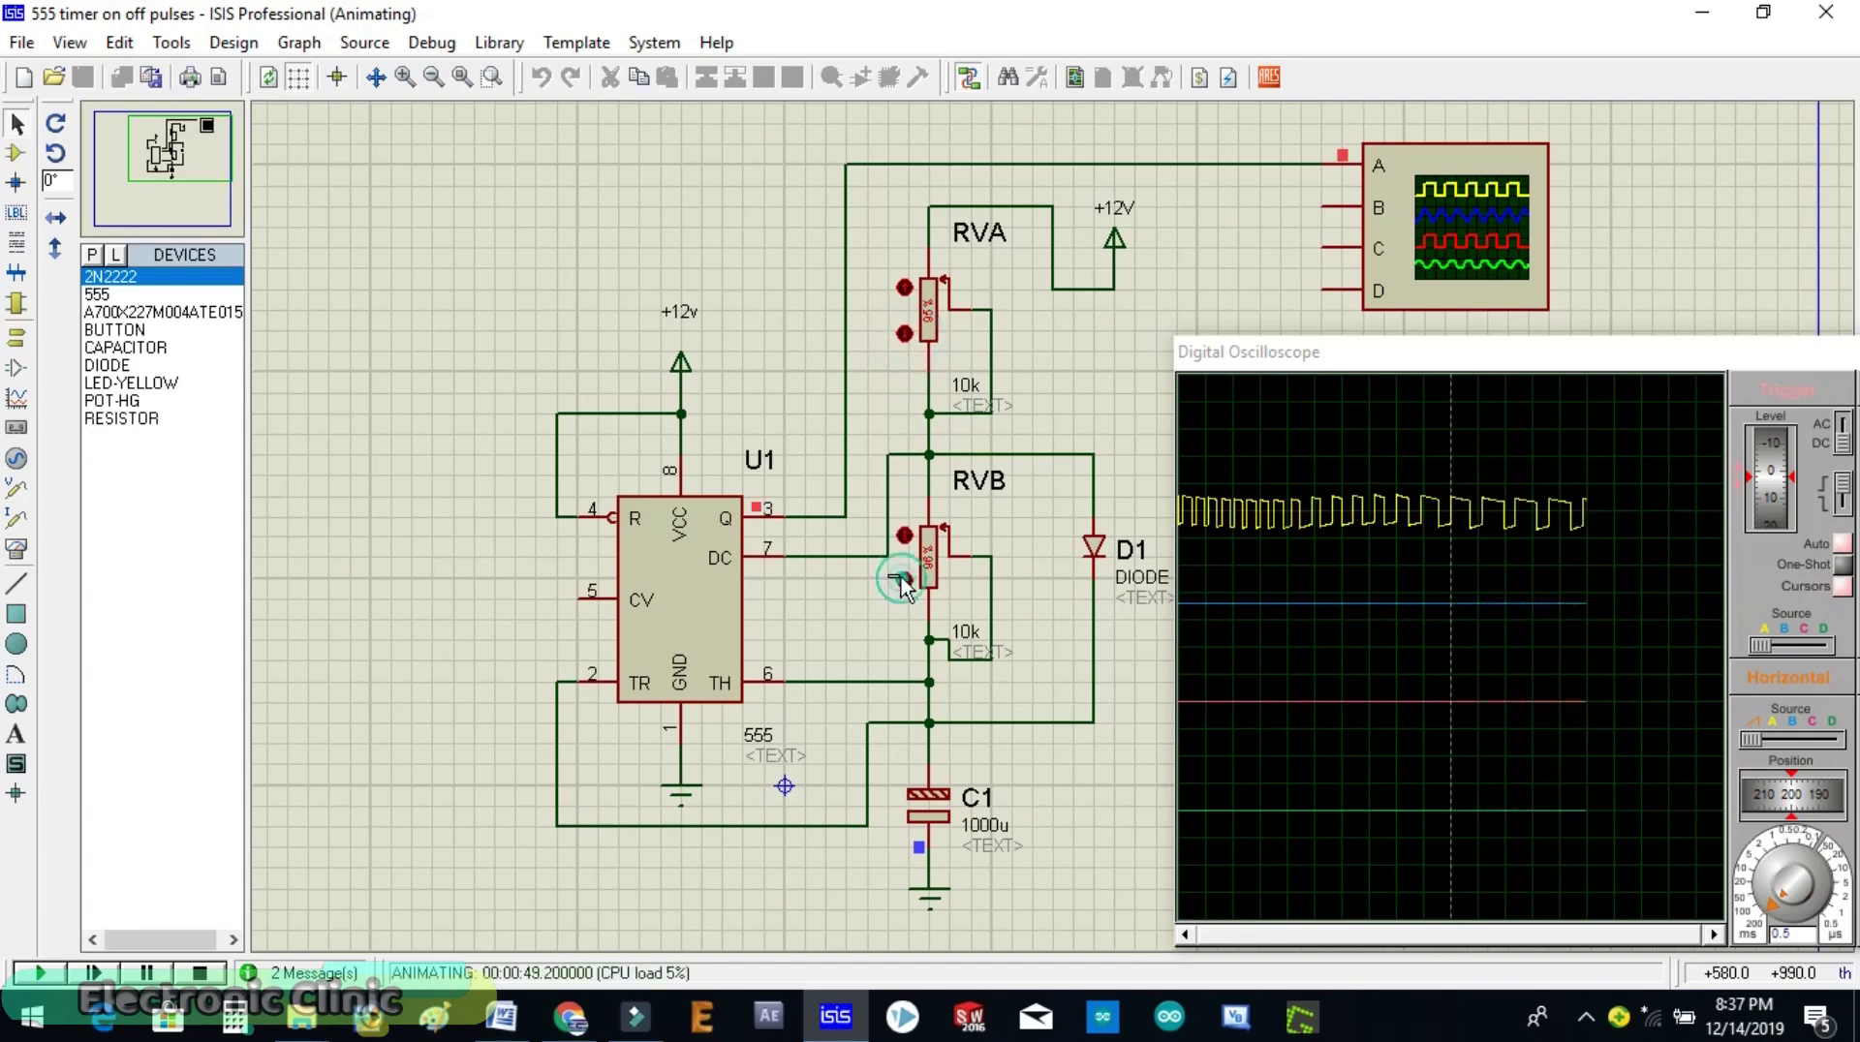
click(904, 579)
click(903, 579)
click(904, 579)
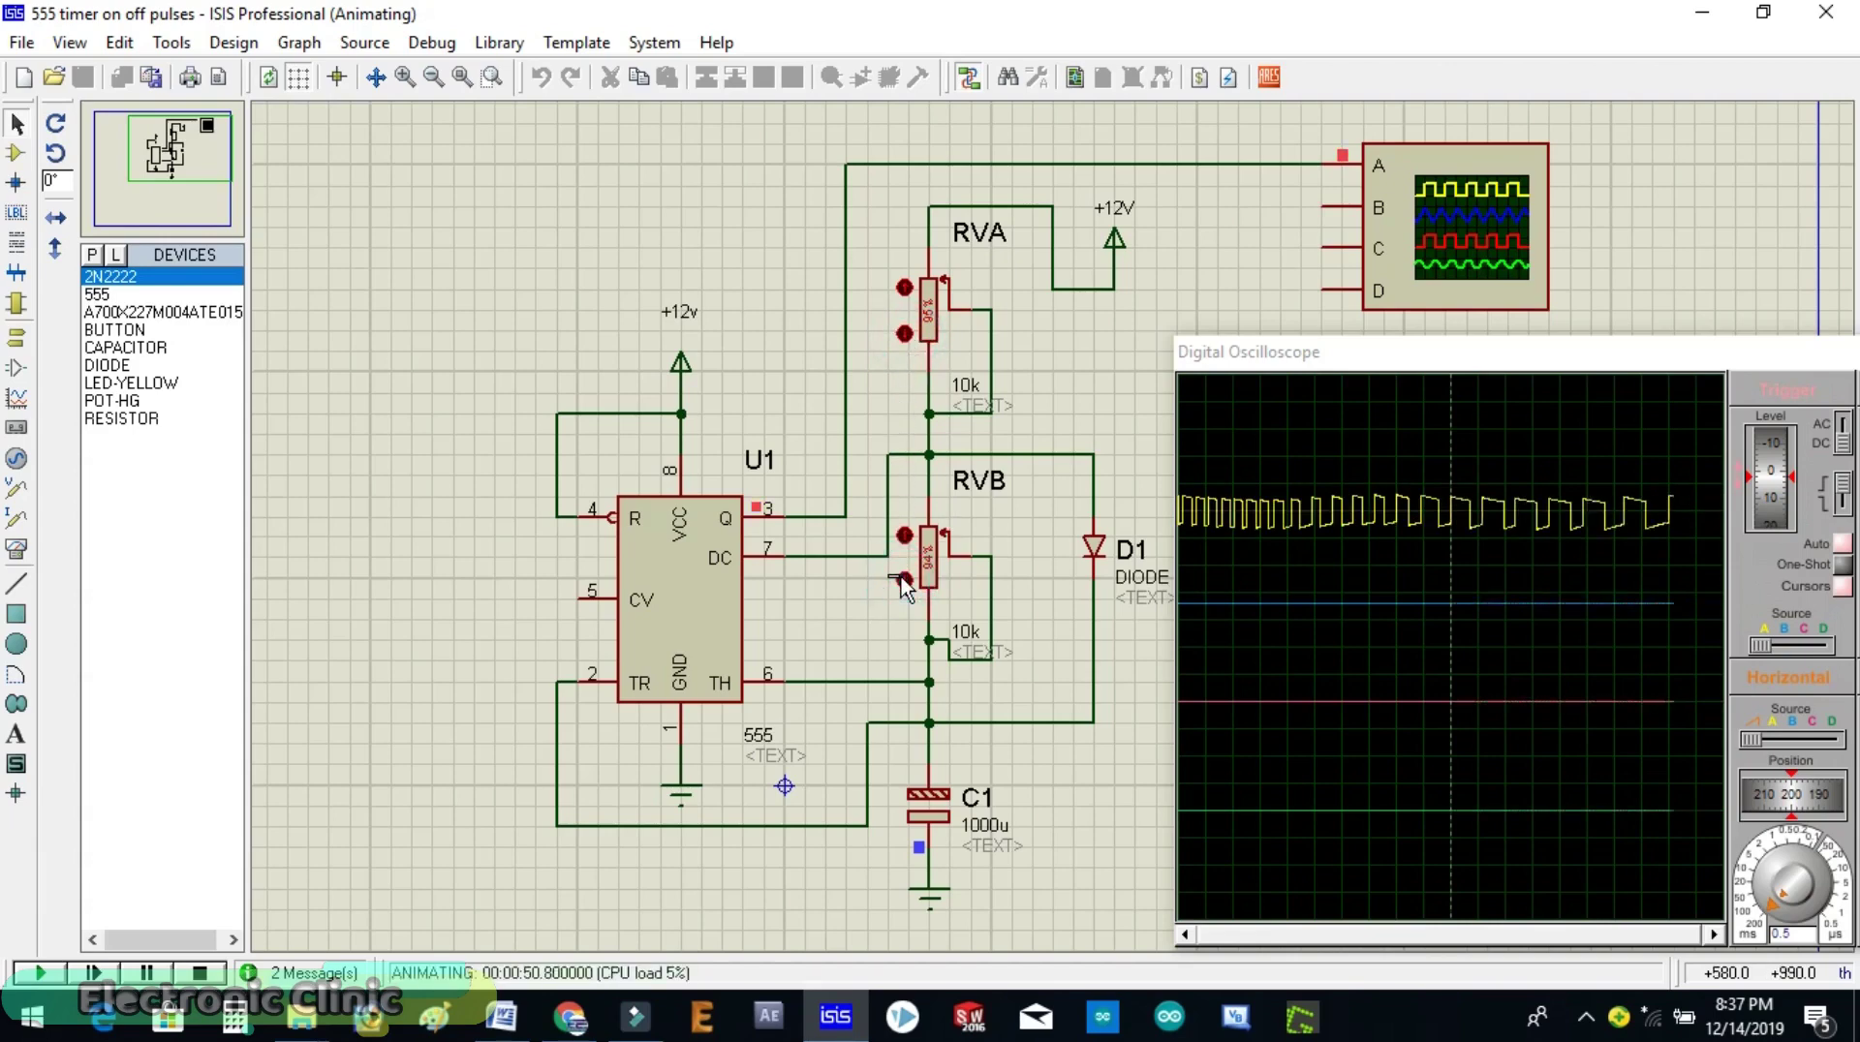
Raise potentiometer RVB and potentiometer RVA several steps each to narrow the output pulses.
click(904, 535)
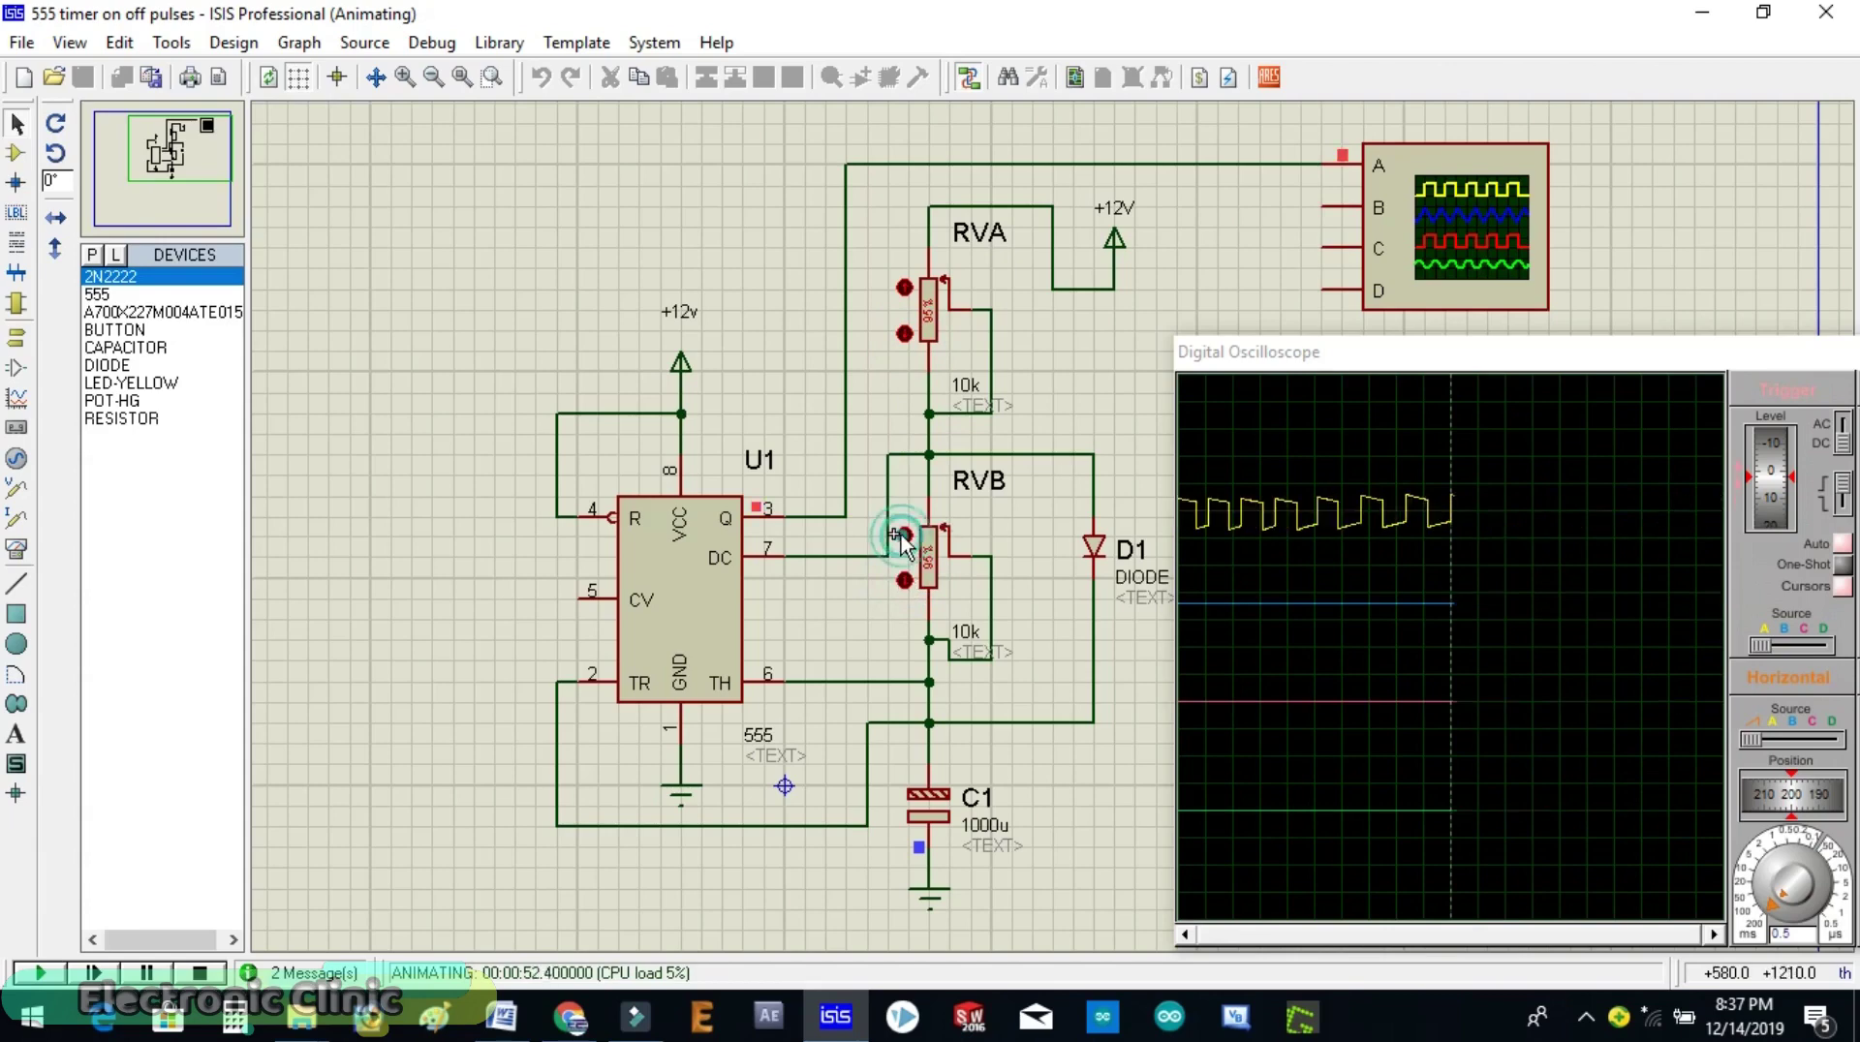
click(903, 534)
click(904, 535)
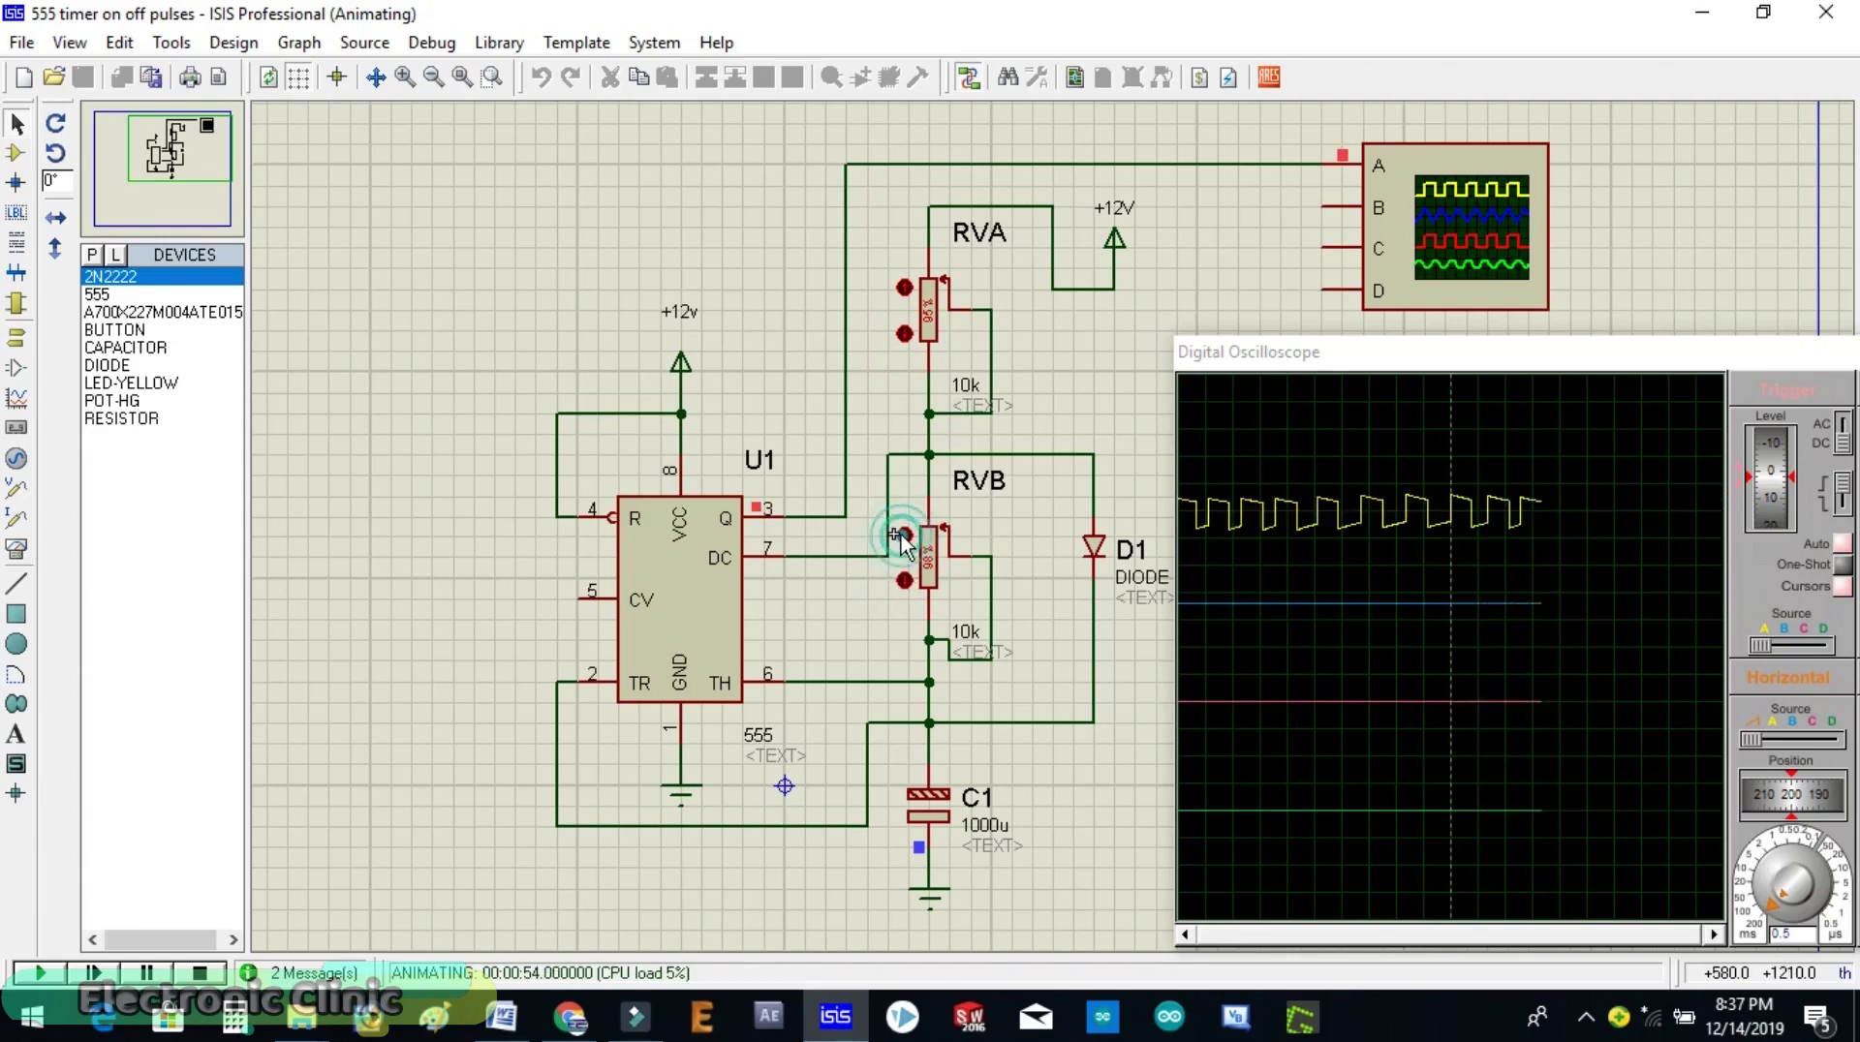
click(904, 534)
click(903, 288)
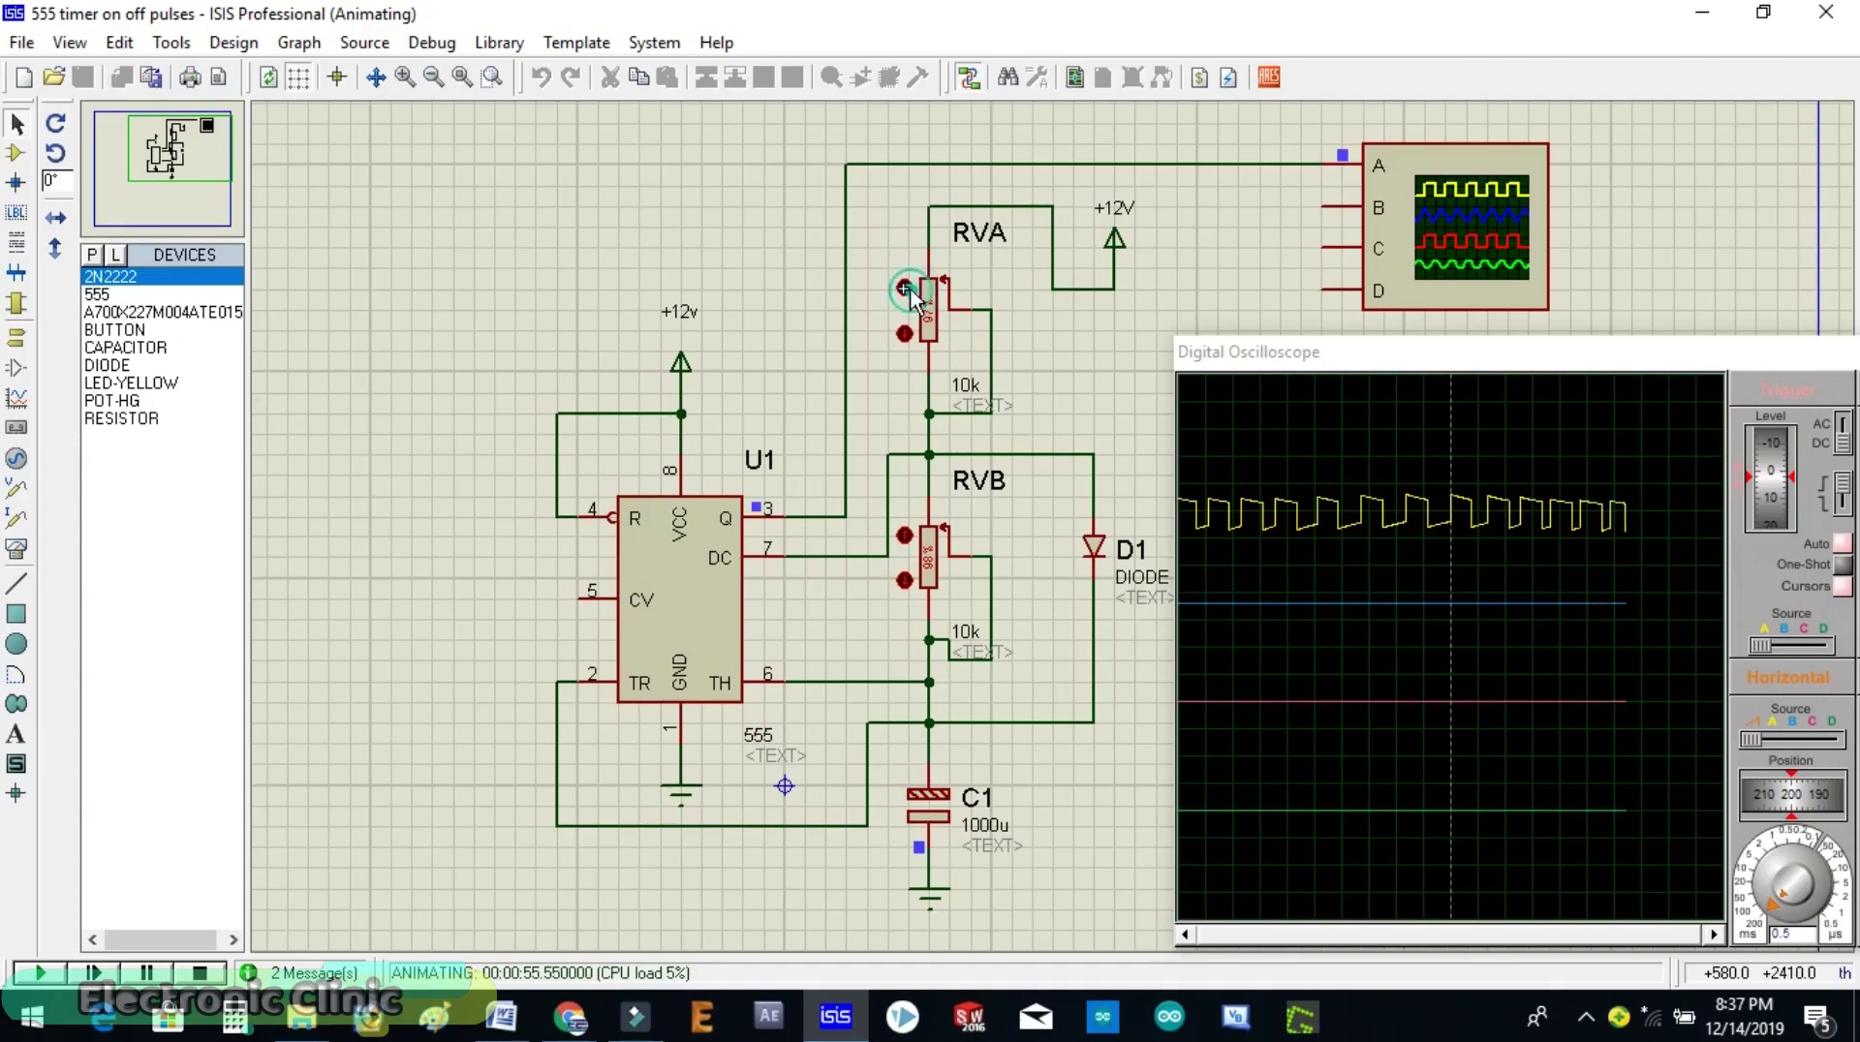
click(904, 288)
click(904, 288)
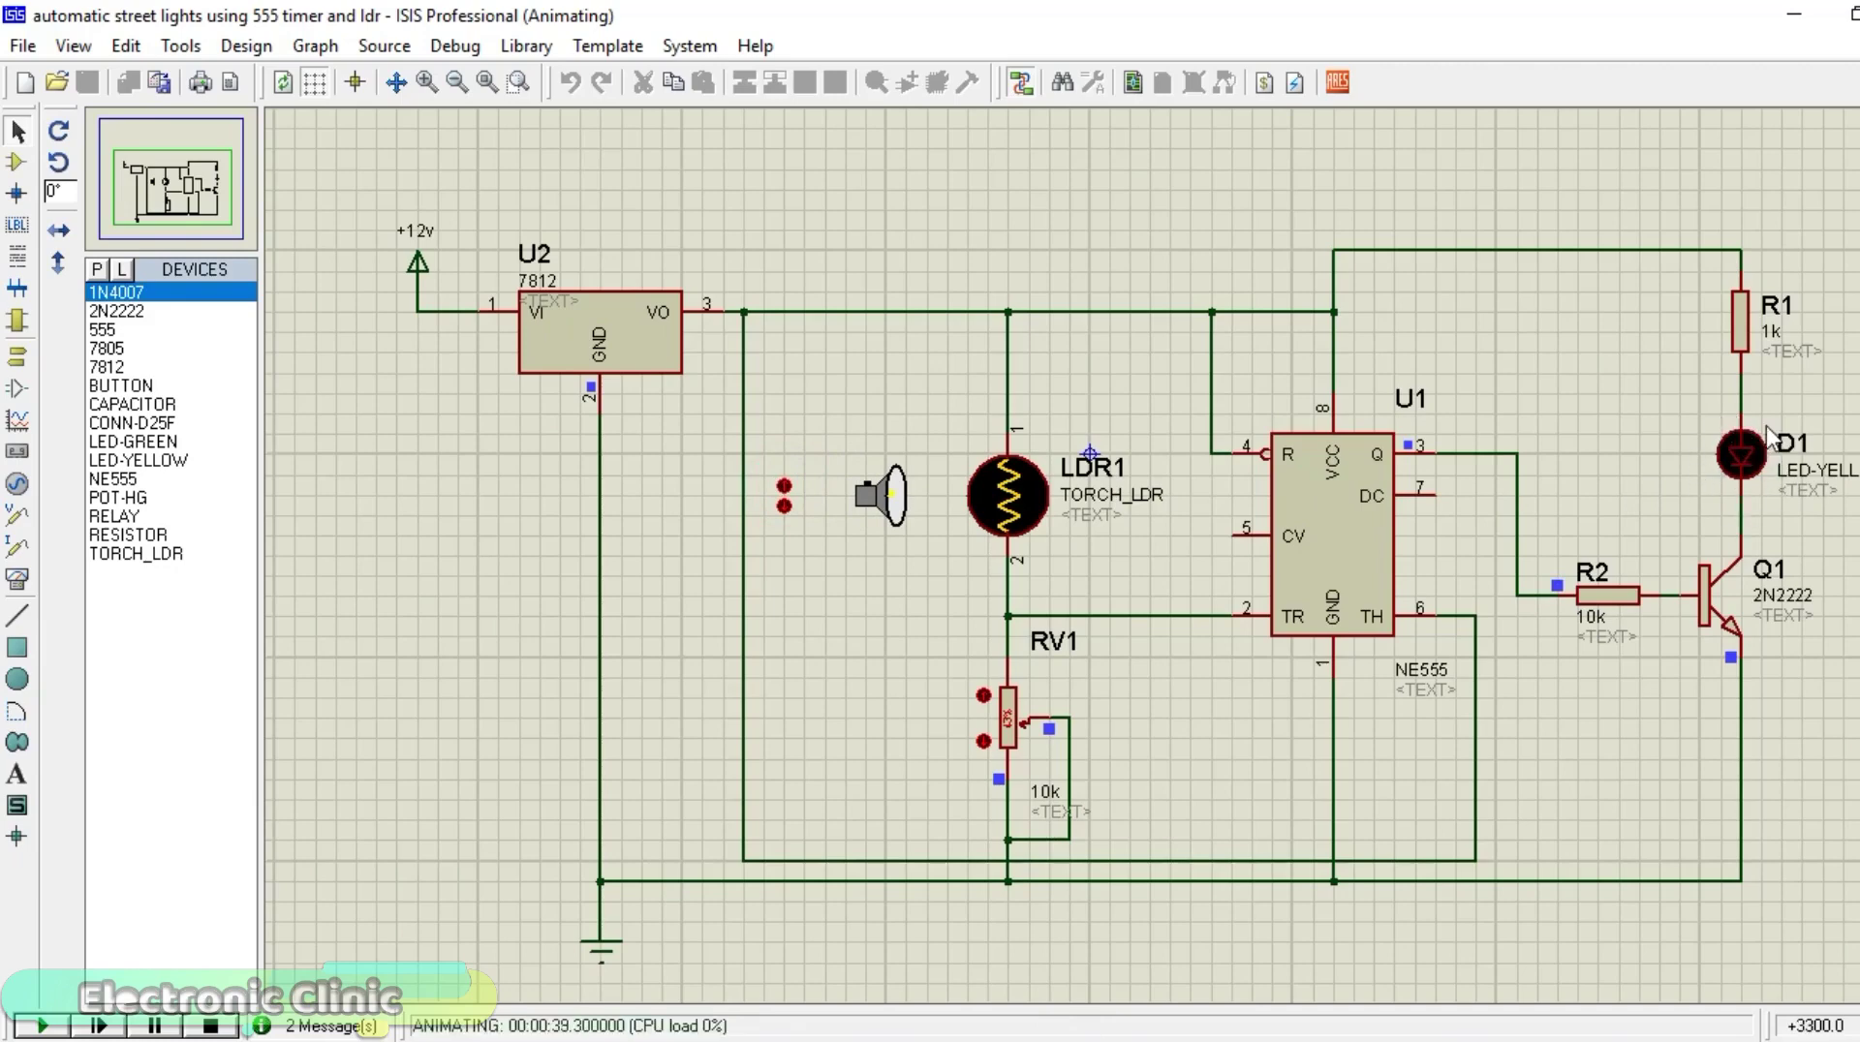
Move the torch away from LDR1 to switch on LED D1, and bring it closer to switch D1 off.
click(790, 503)
click(789, 503)
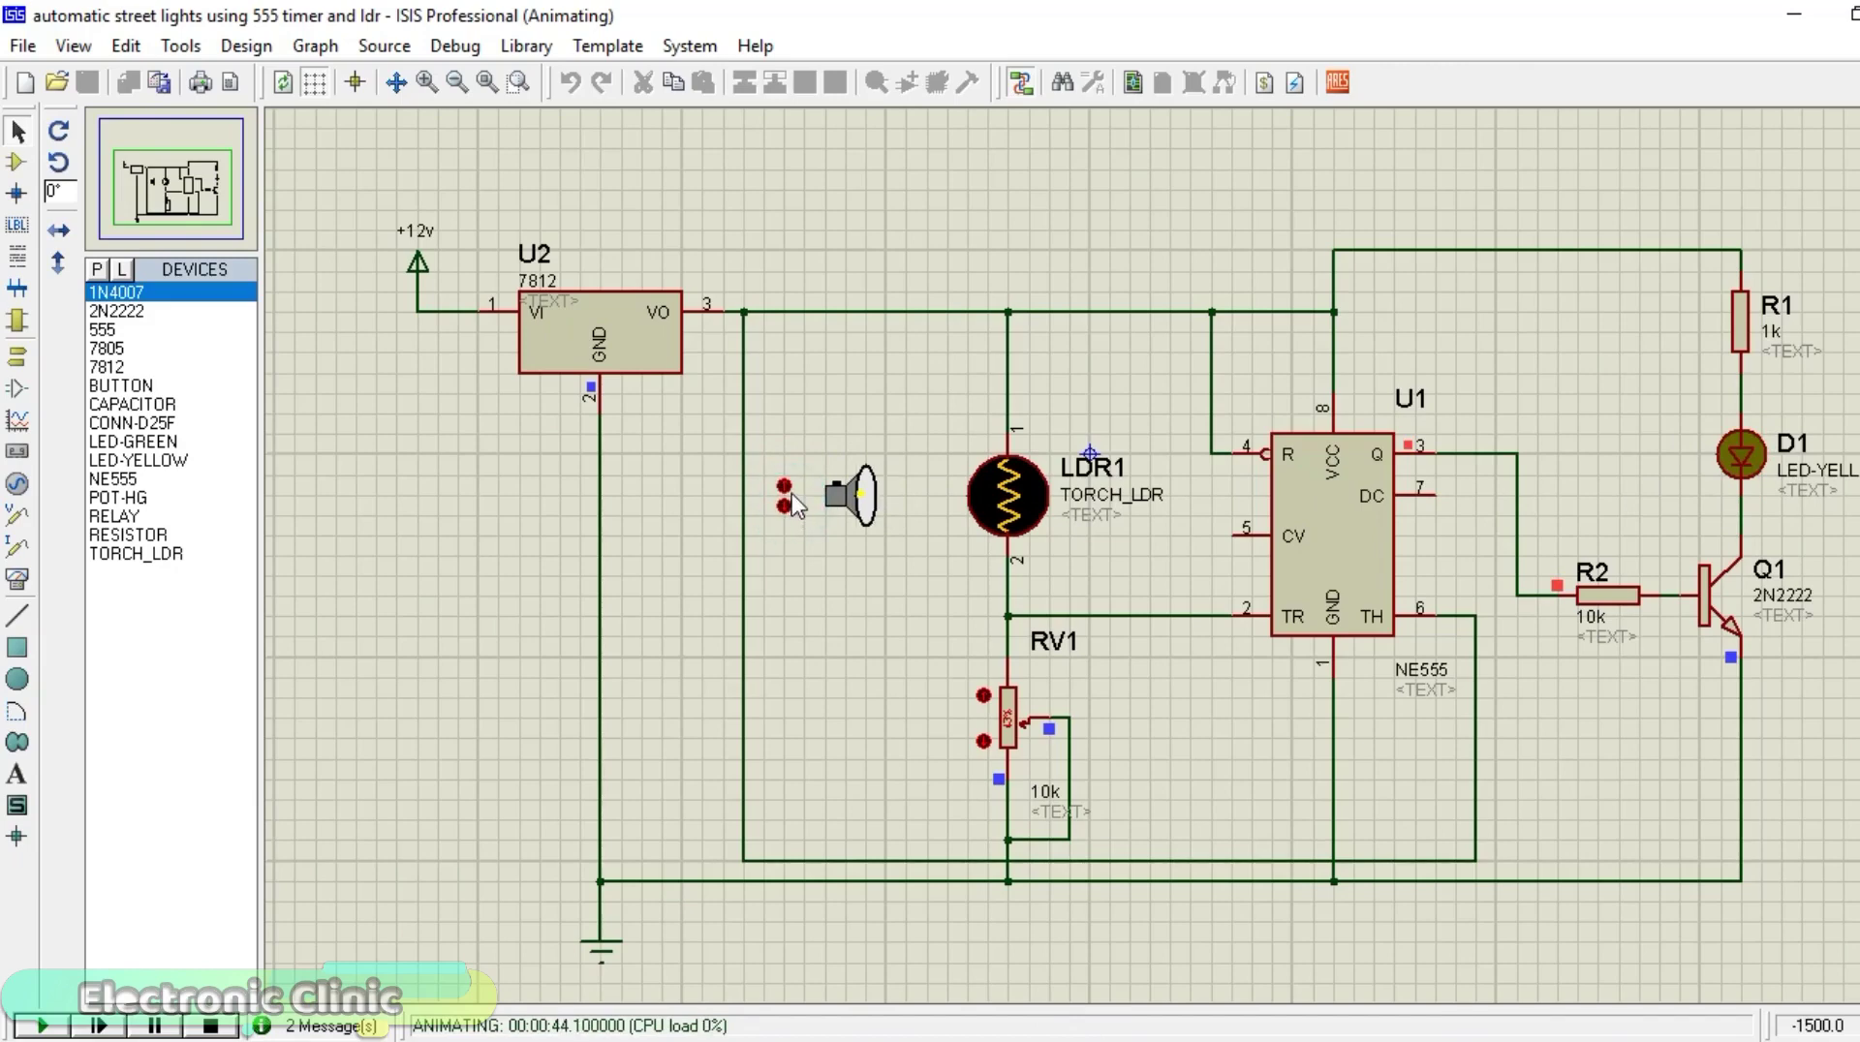
click(791, 490)
click(790, 490)
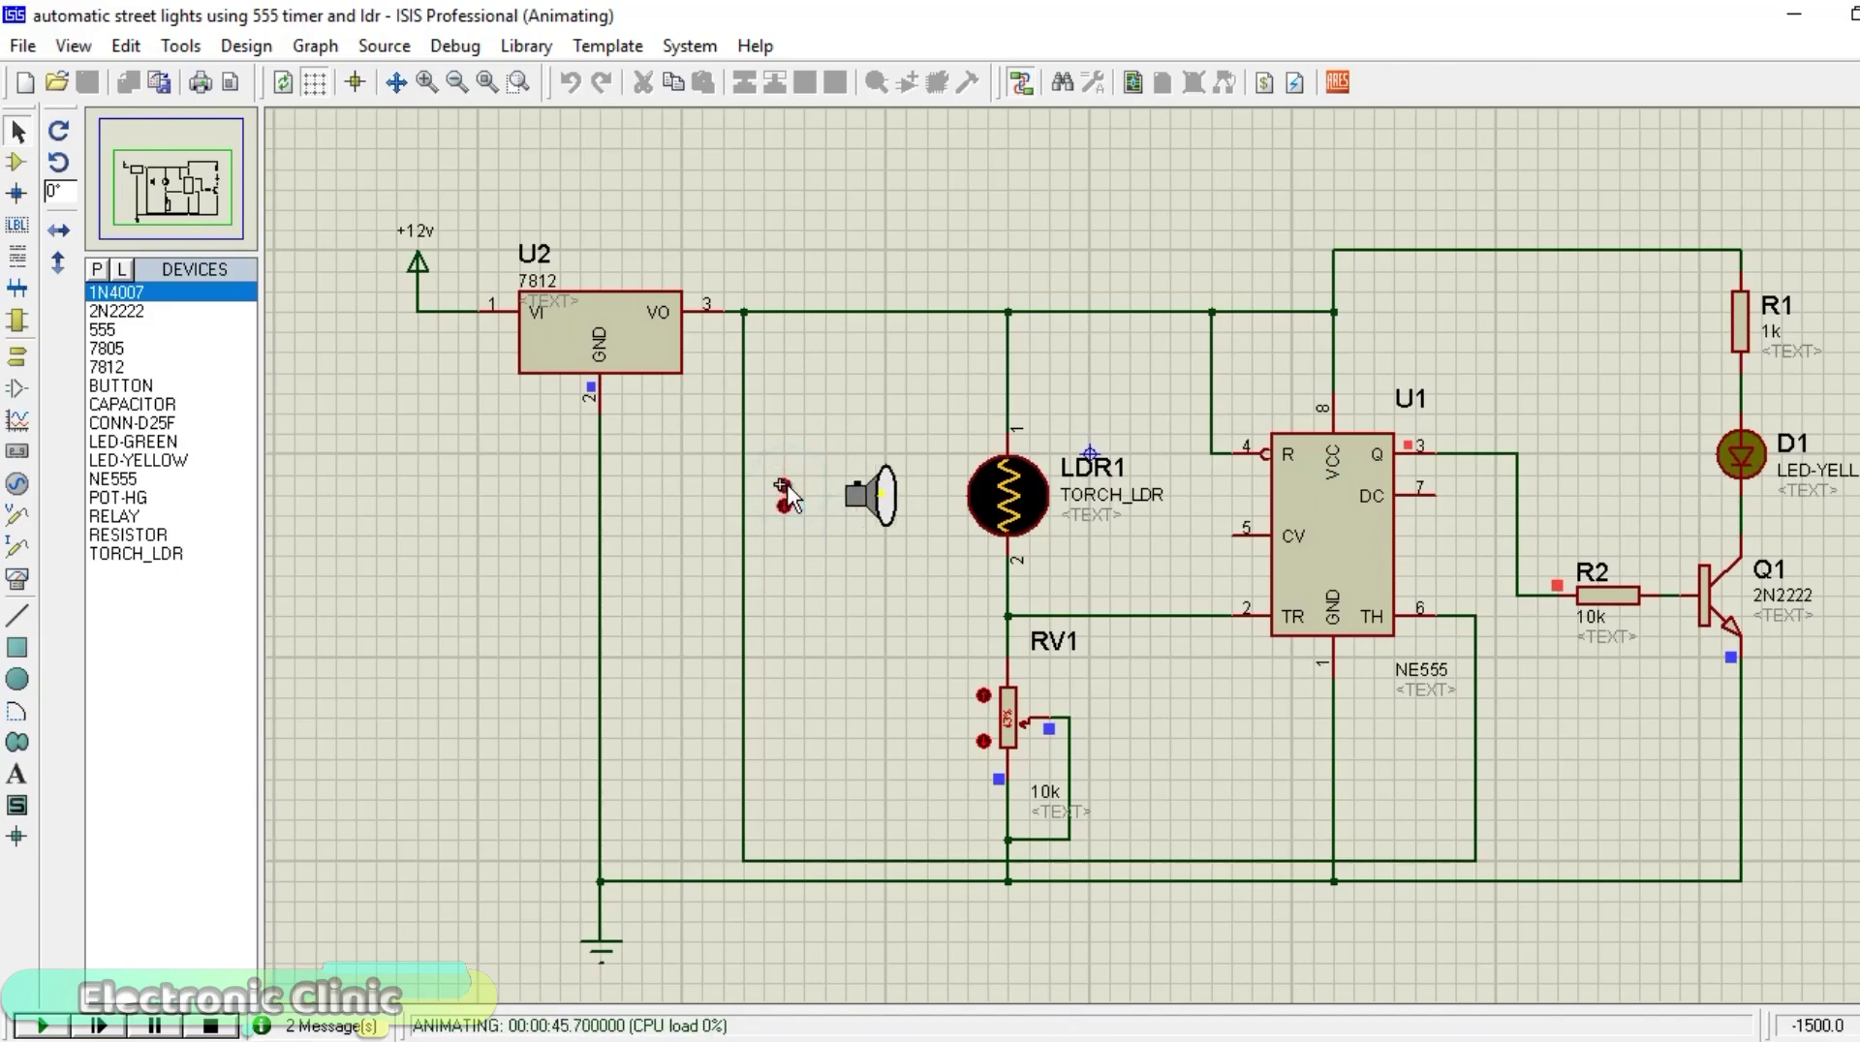
click(790, 490)
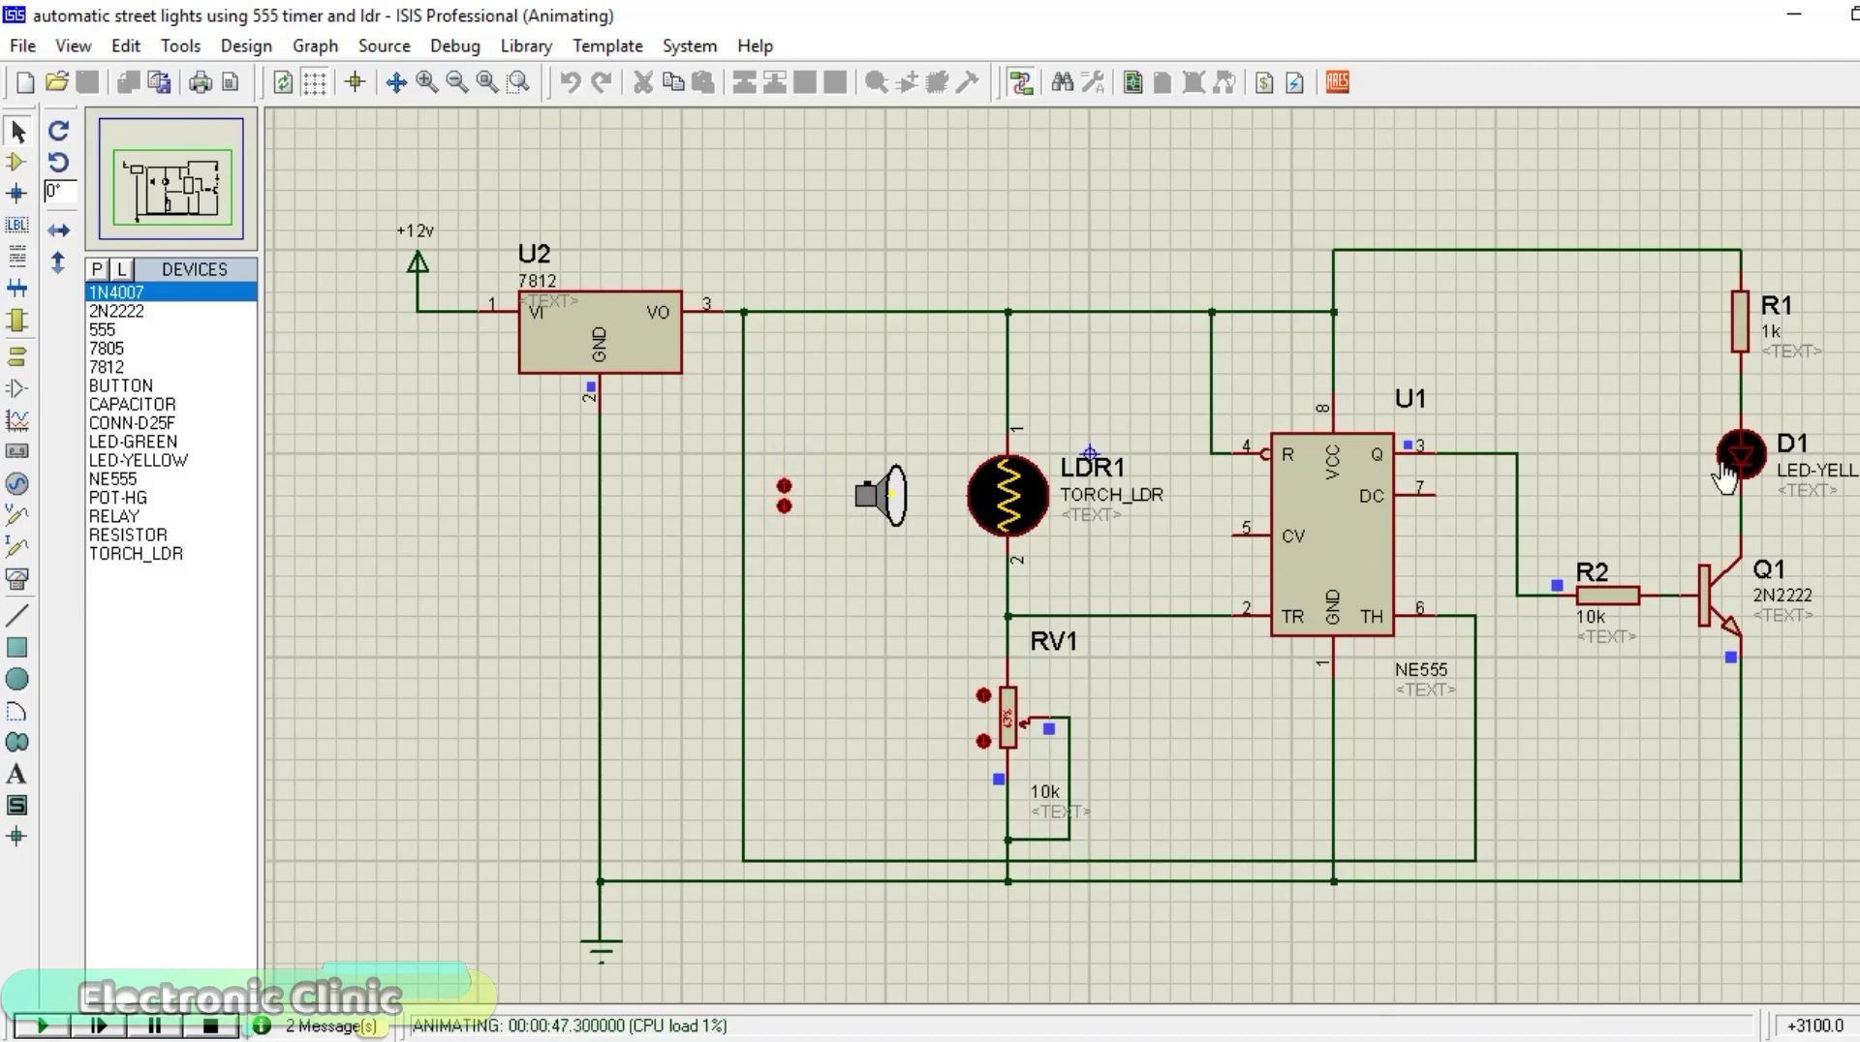
Repeat the light test twice, moving the torch away from LDR1 and back toward it each time.
click(788, 503)
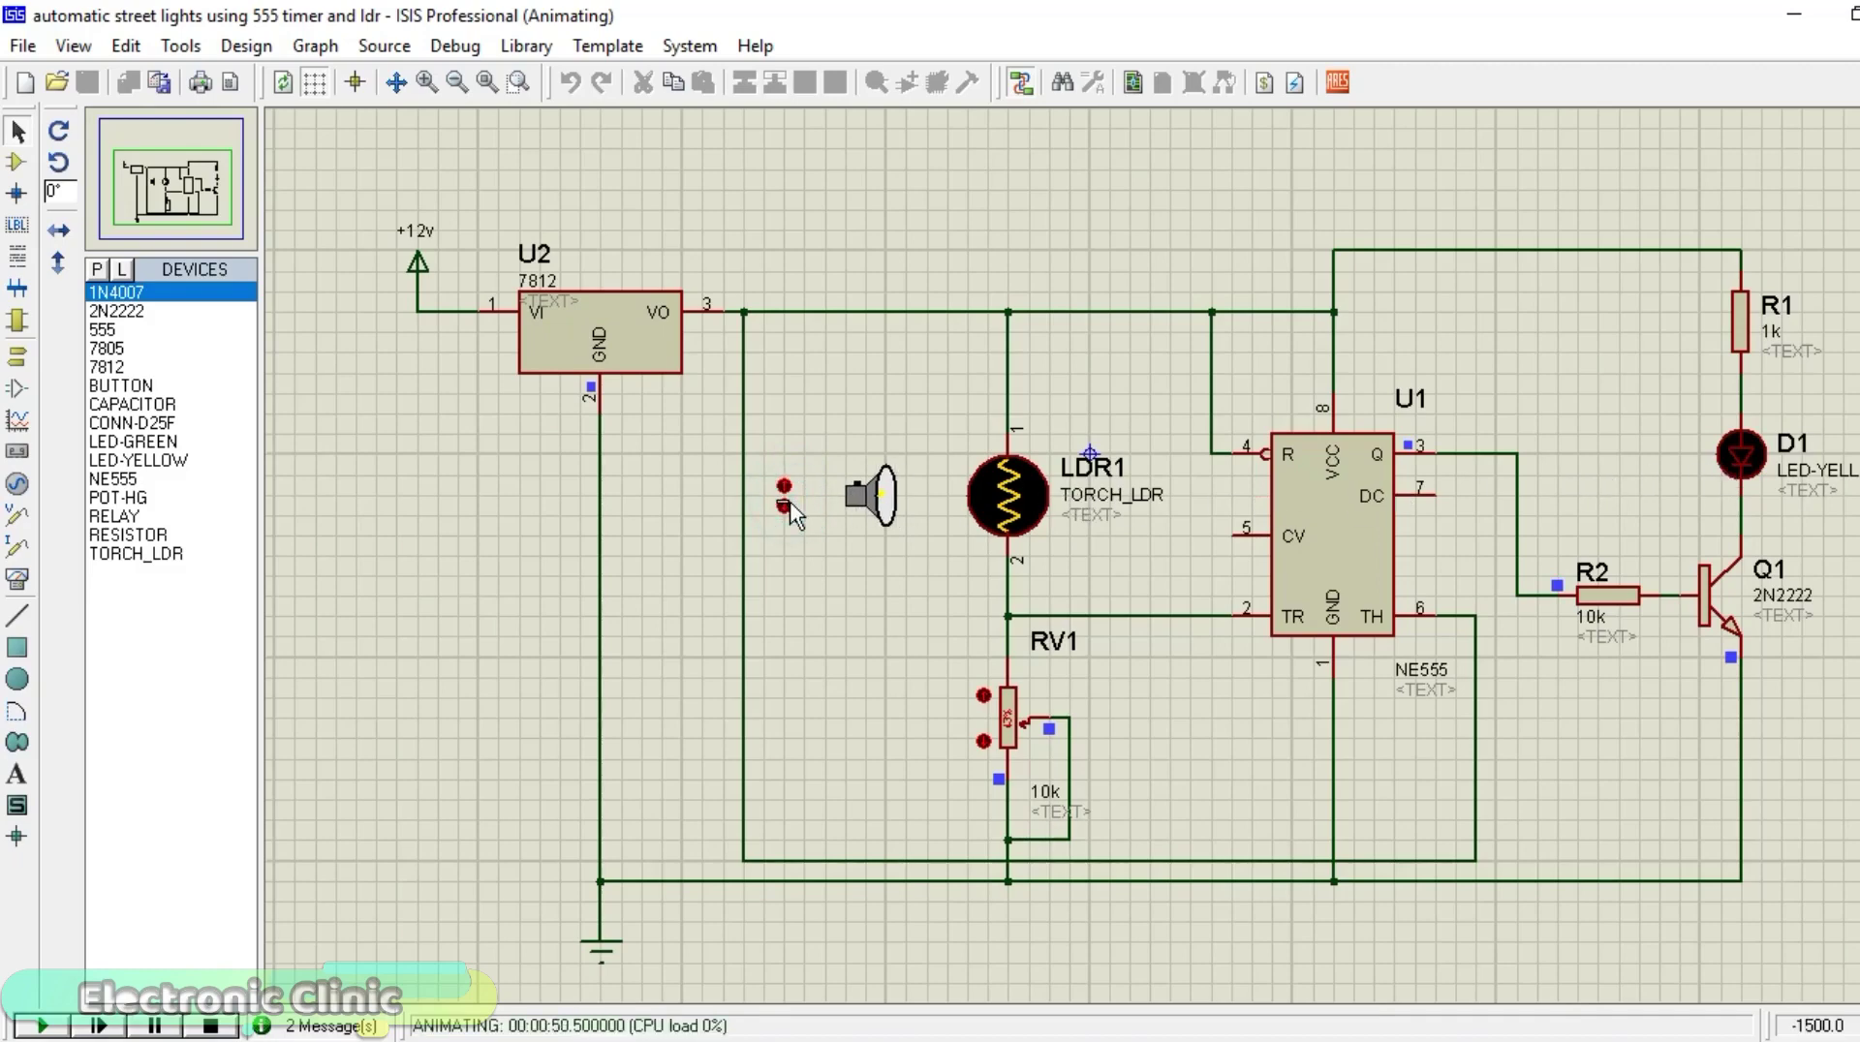
click(790, 502)
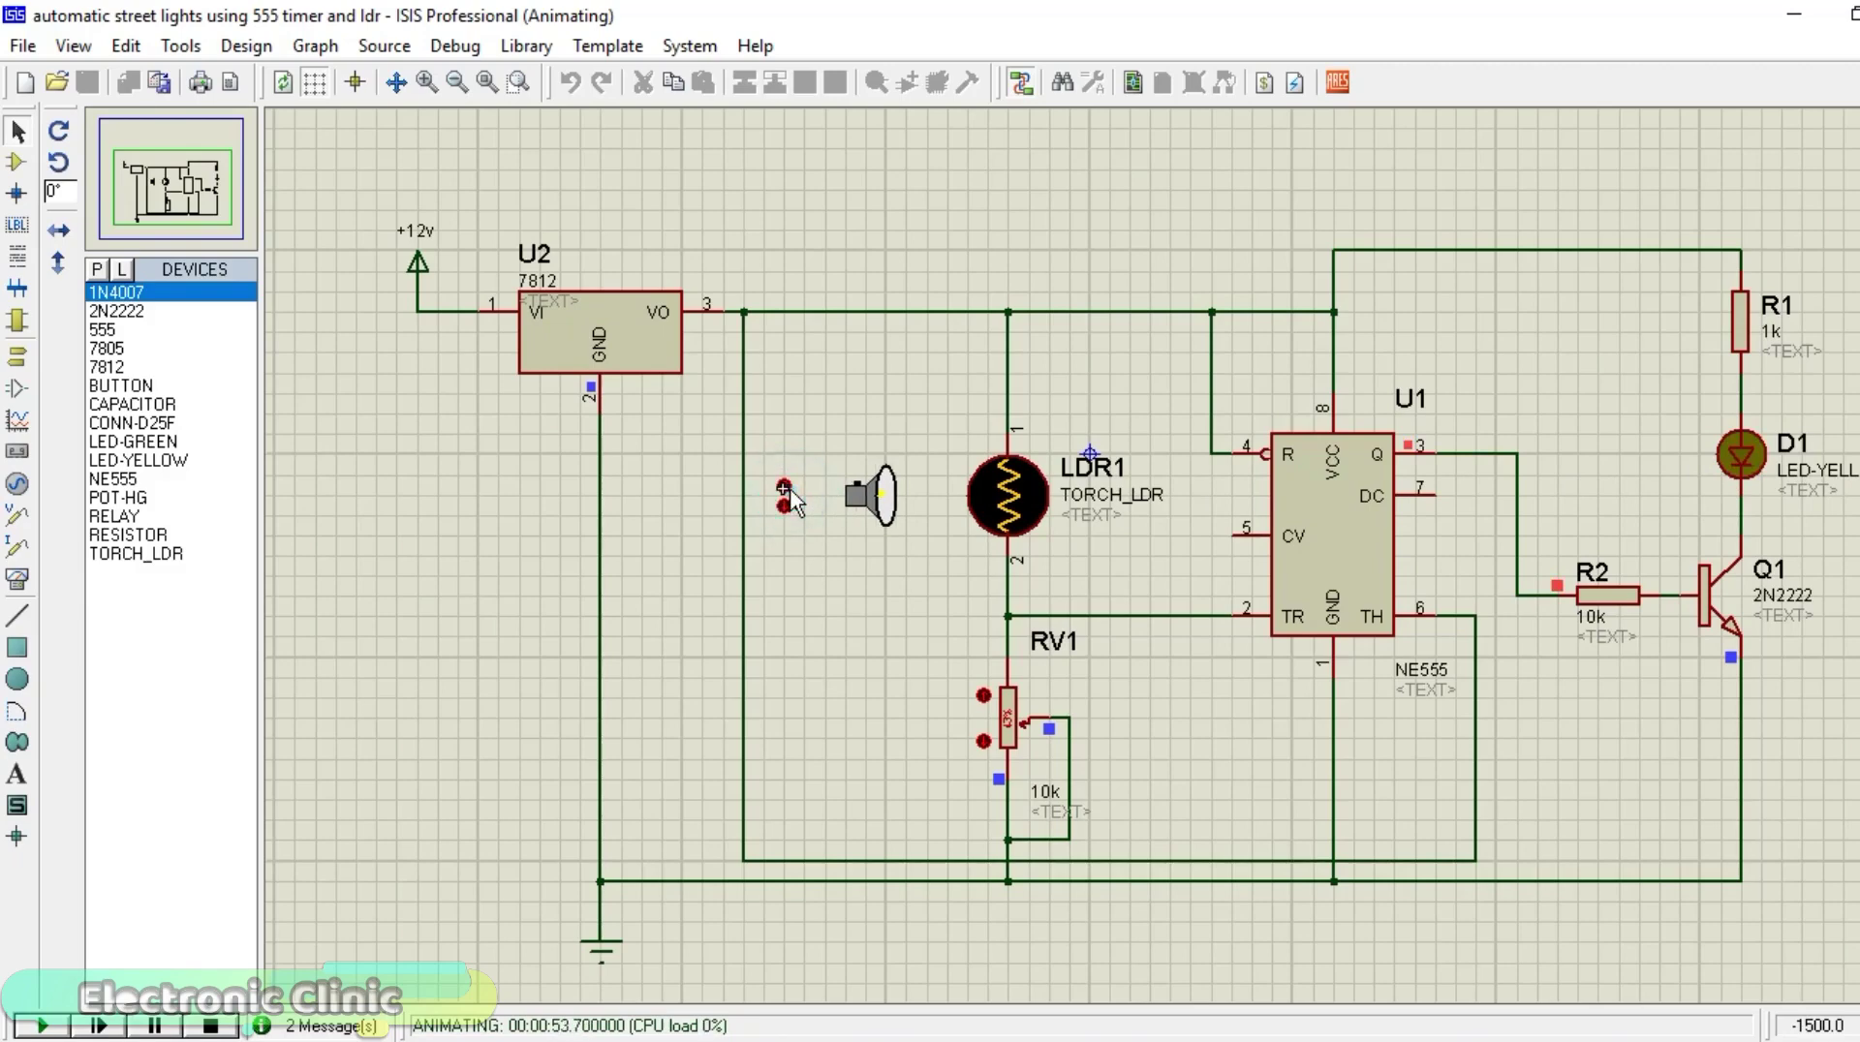
click(790, 494)
click(791, 494)
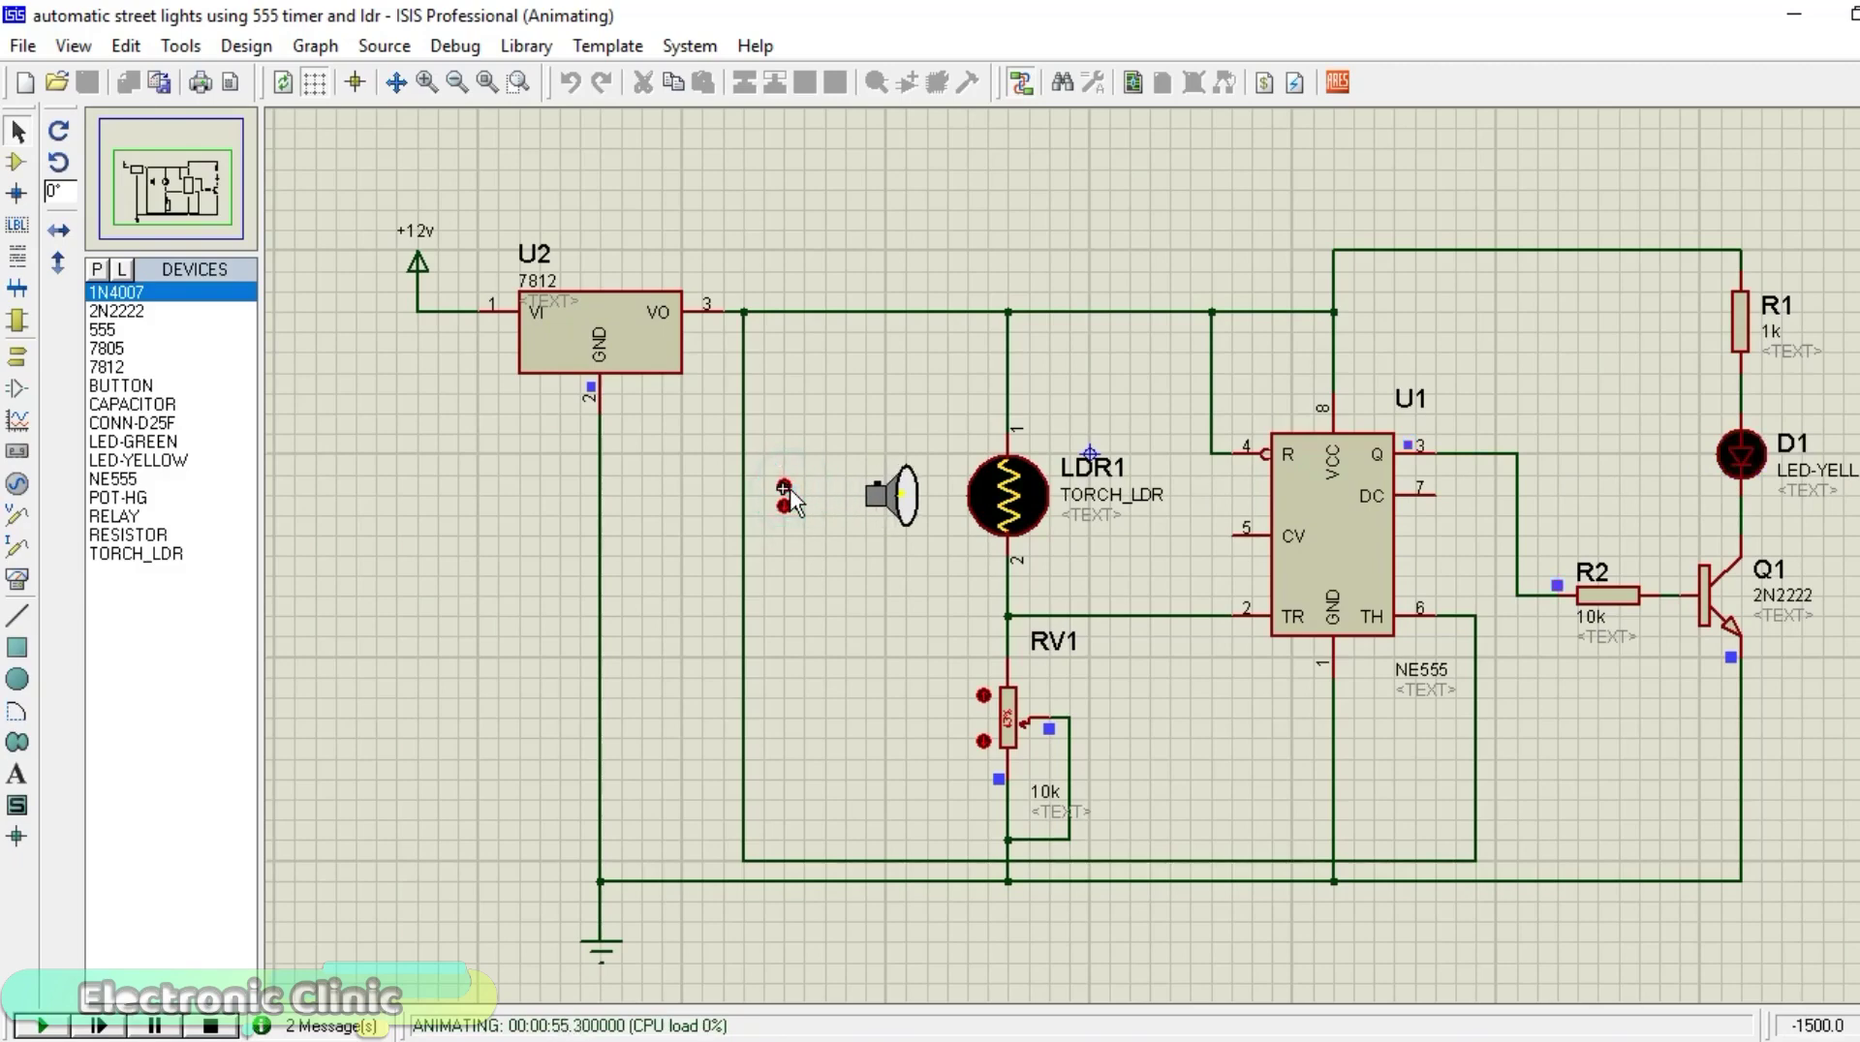
click(789, 504)
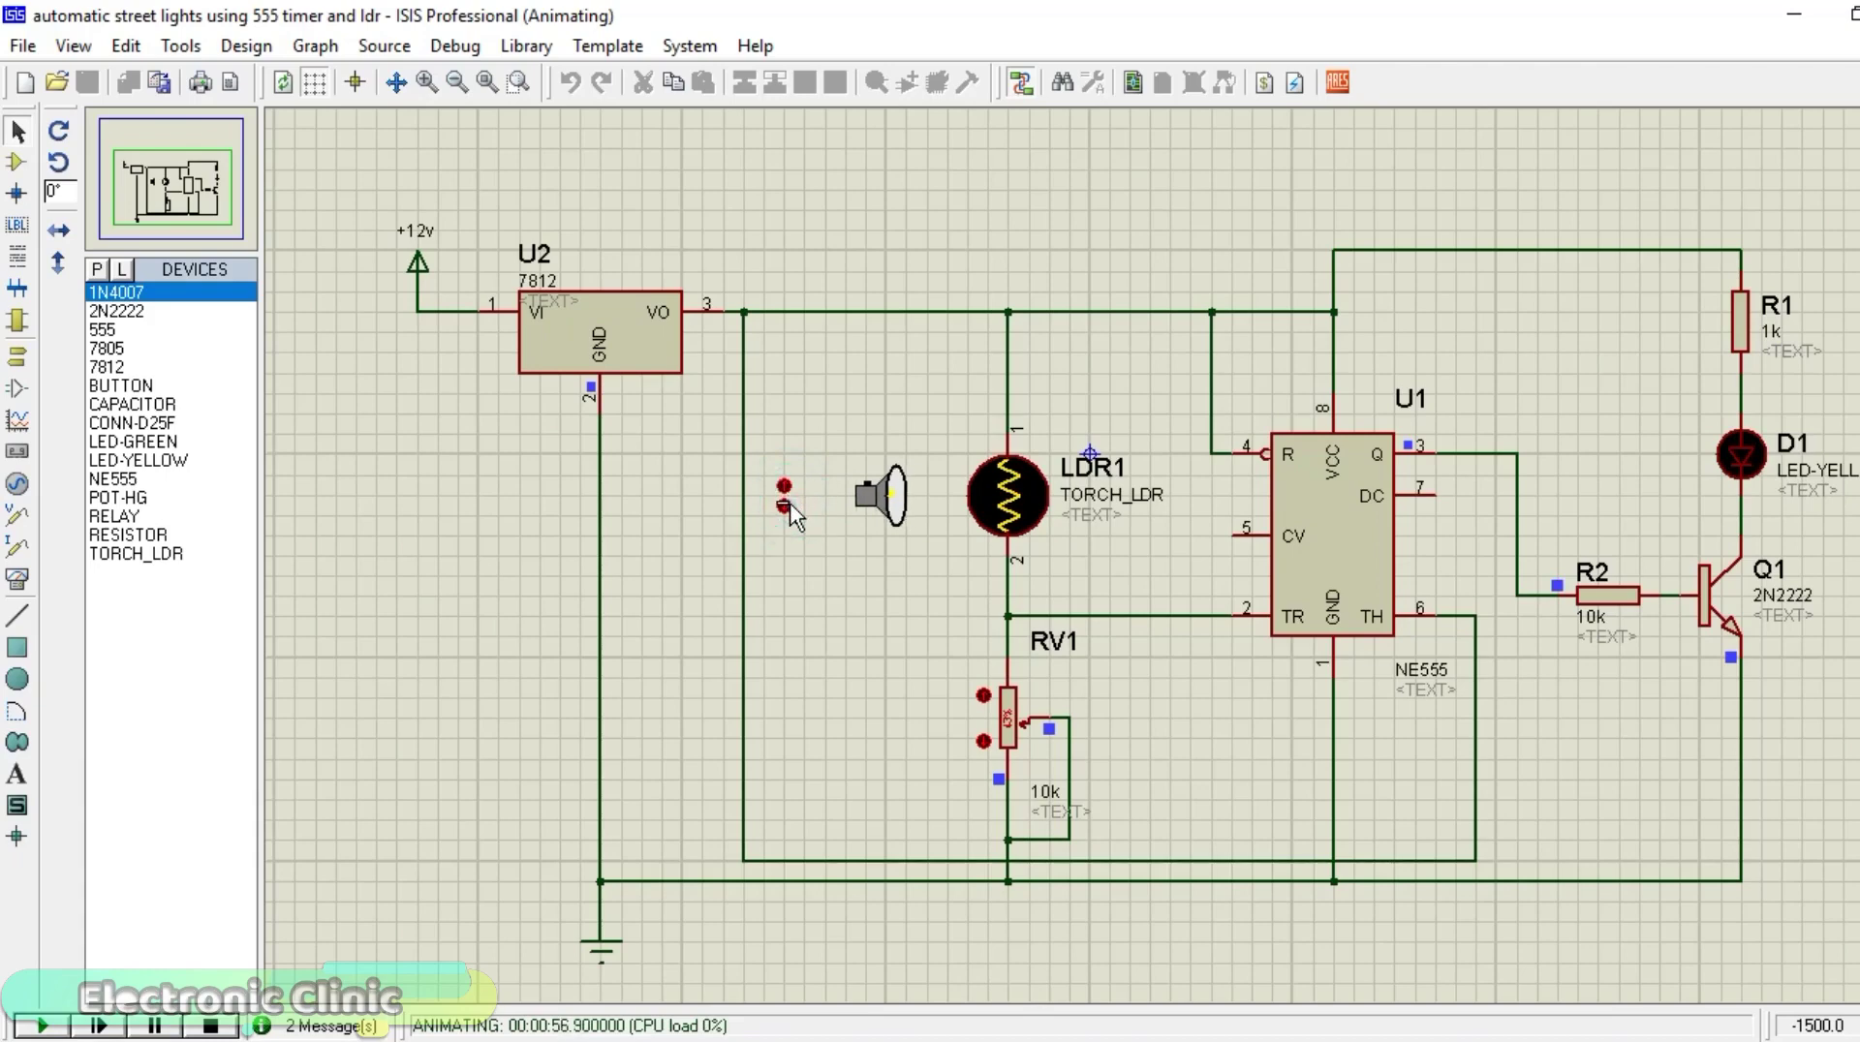
click(791, 504)
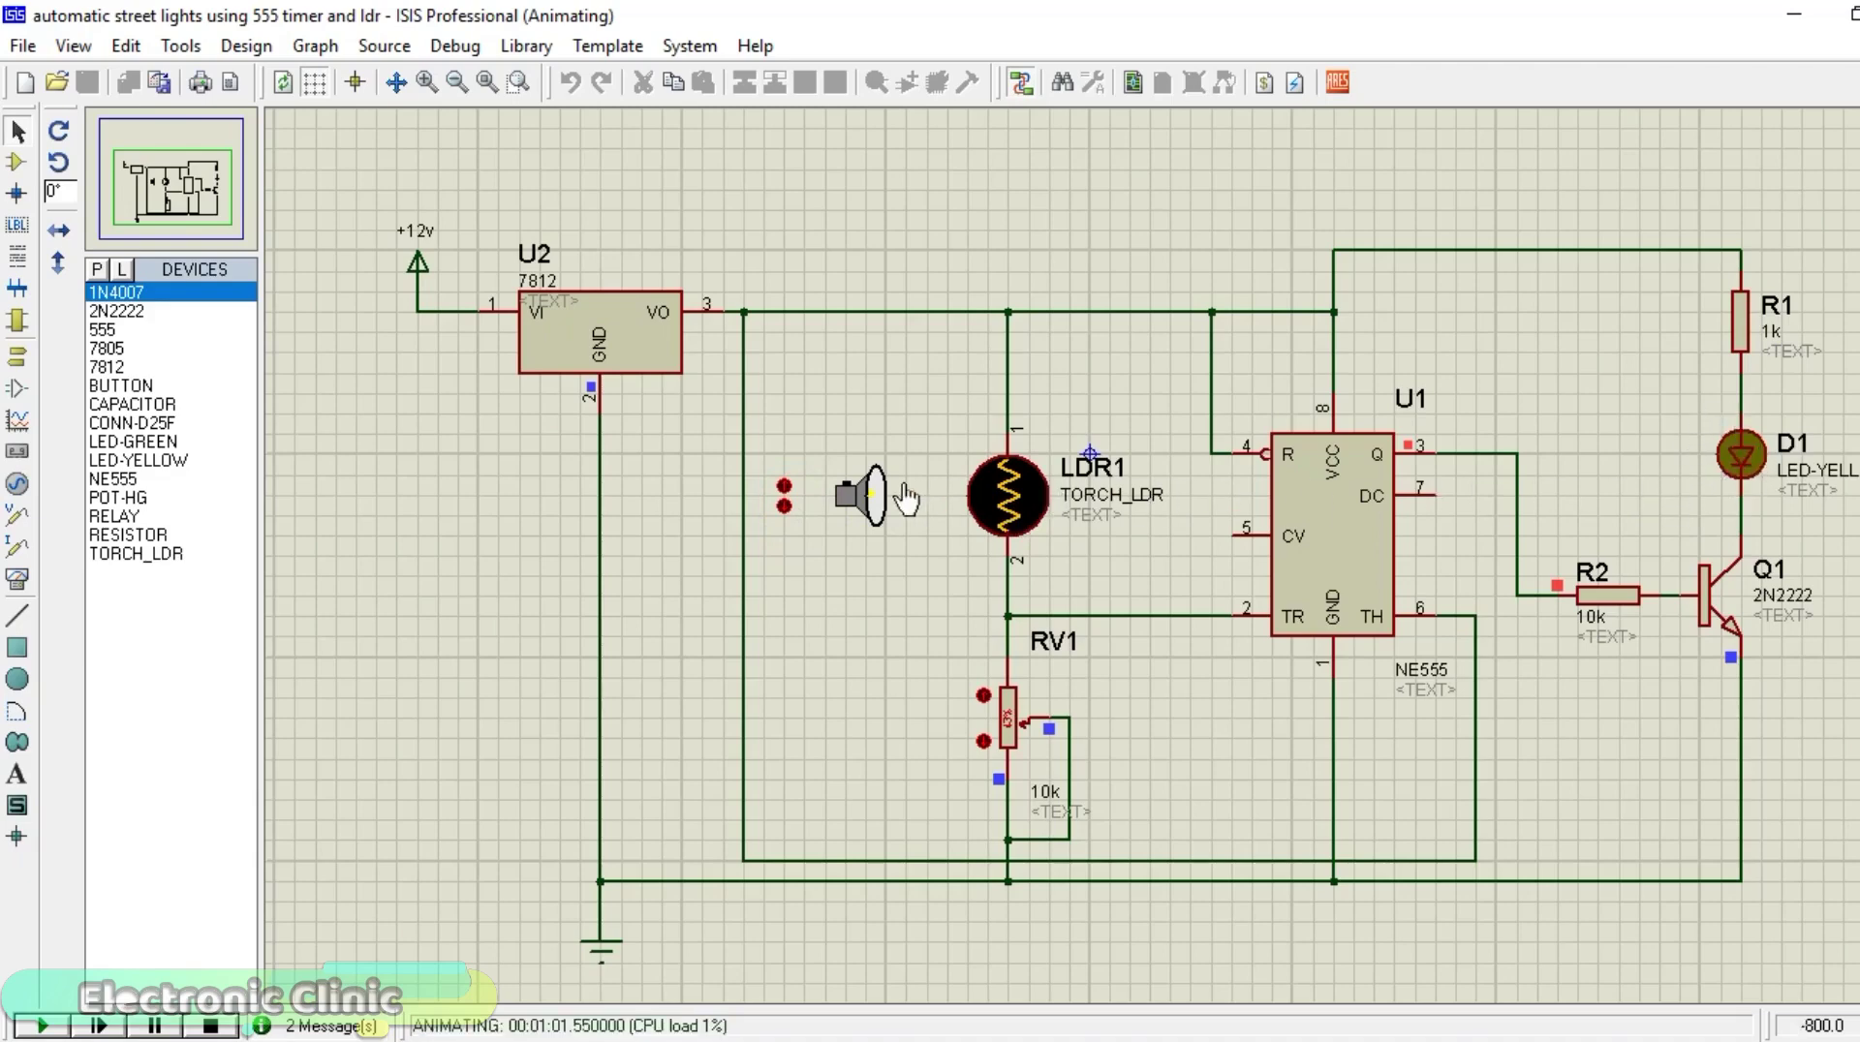
click(789, 491)
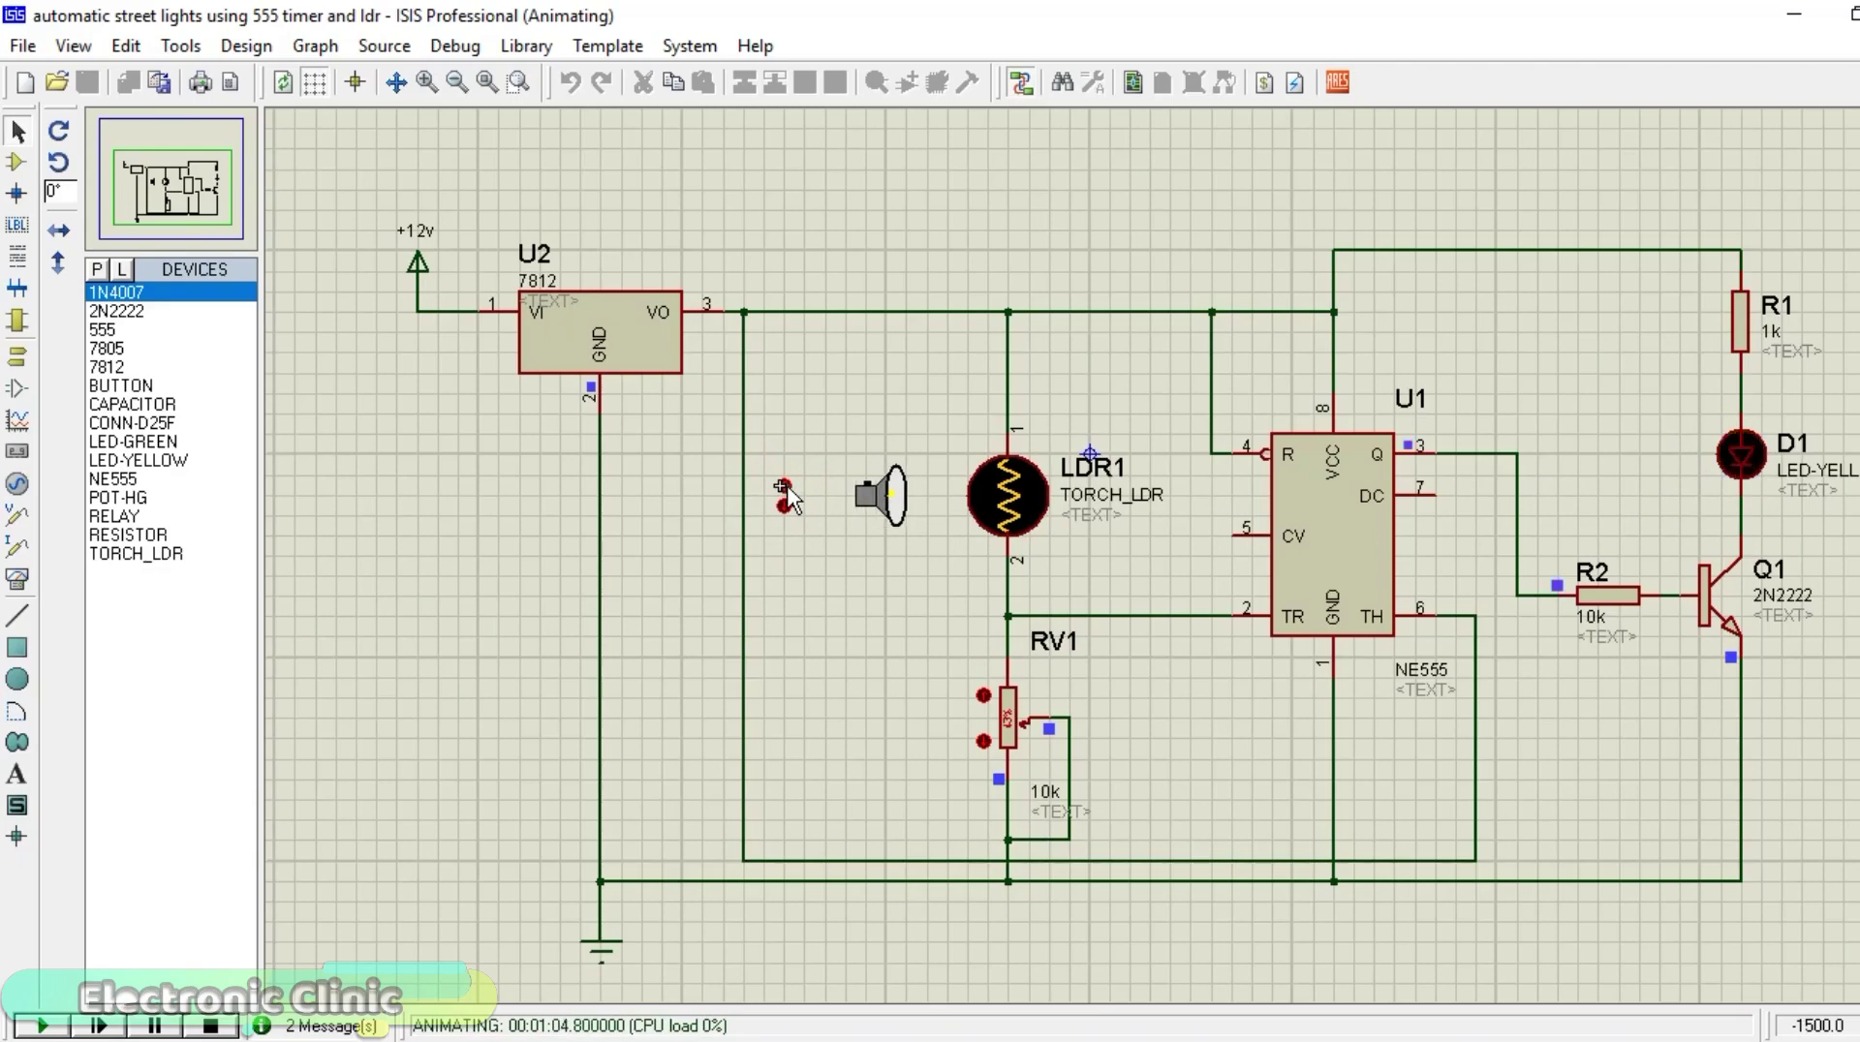
click(789, 495)
Move the torch away from LDR1, bring it closer again, and finally move it away to light D1.
click(791, 505)
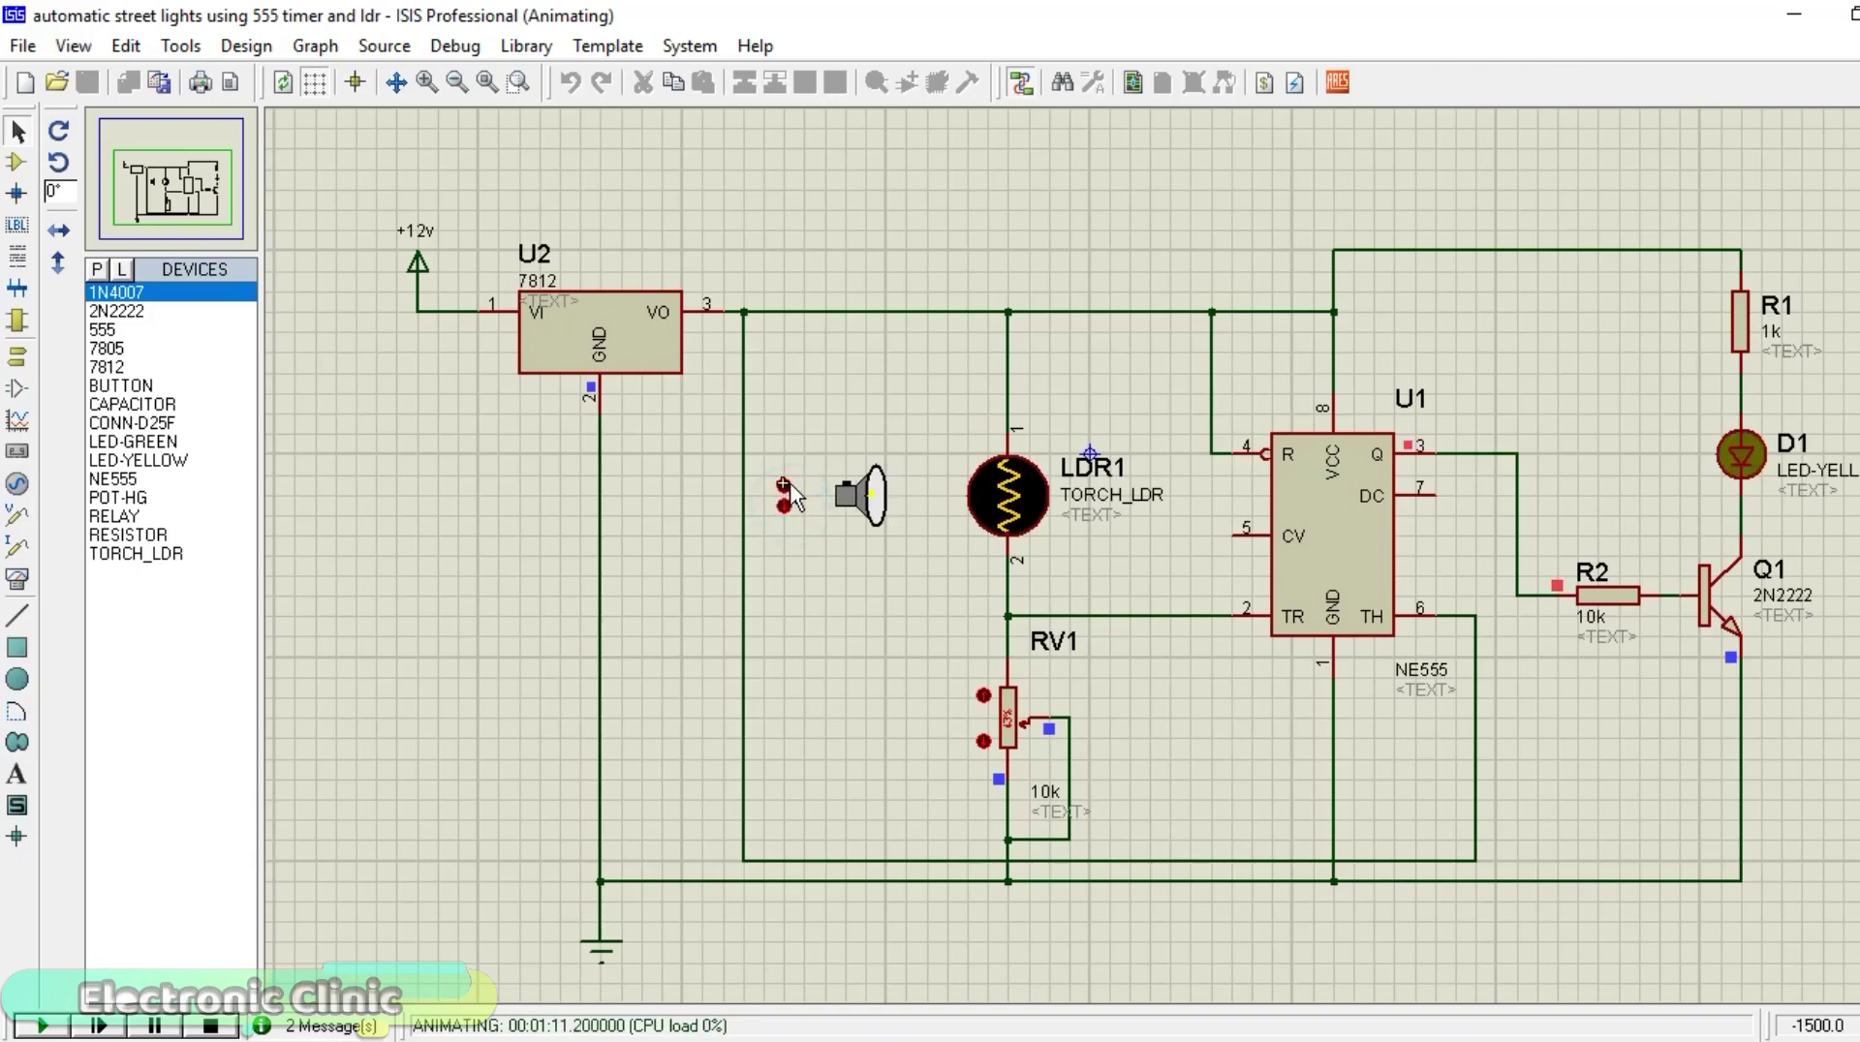
click(790, 495)
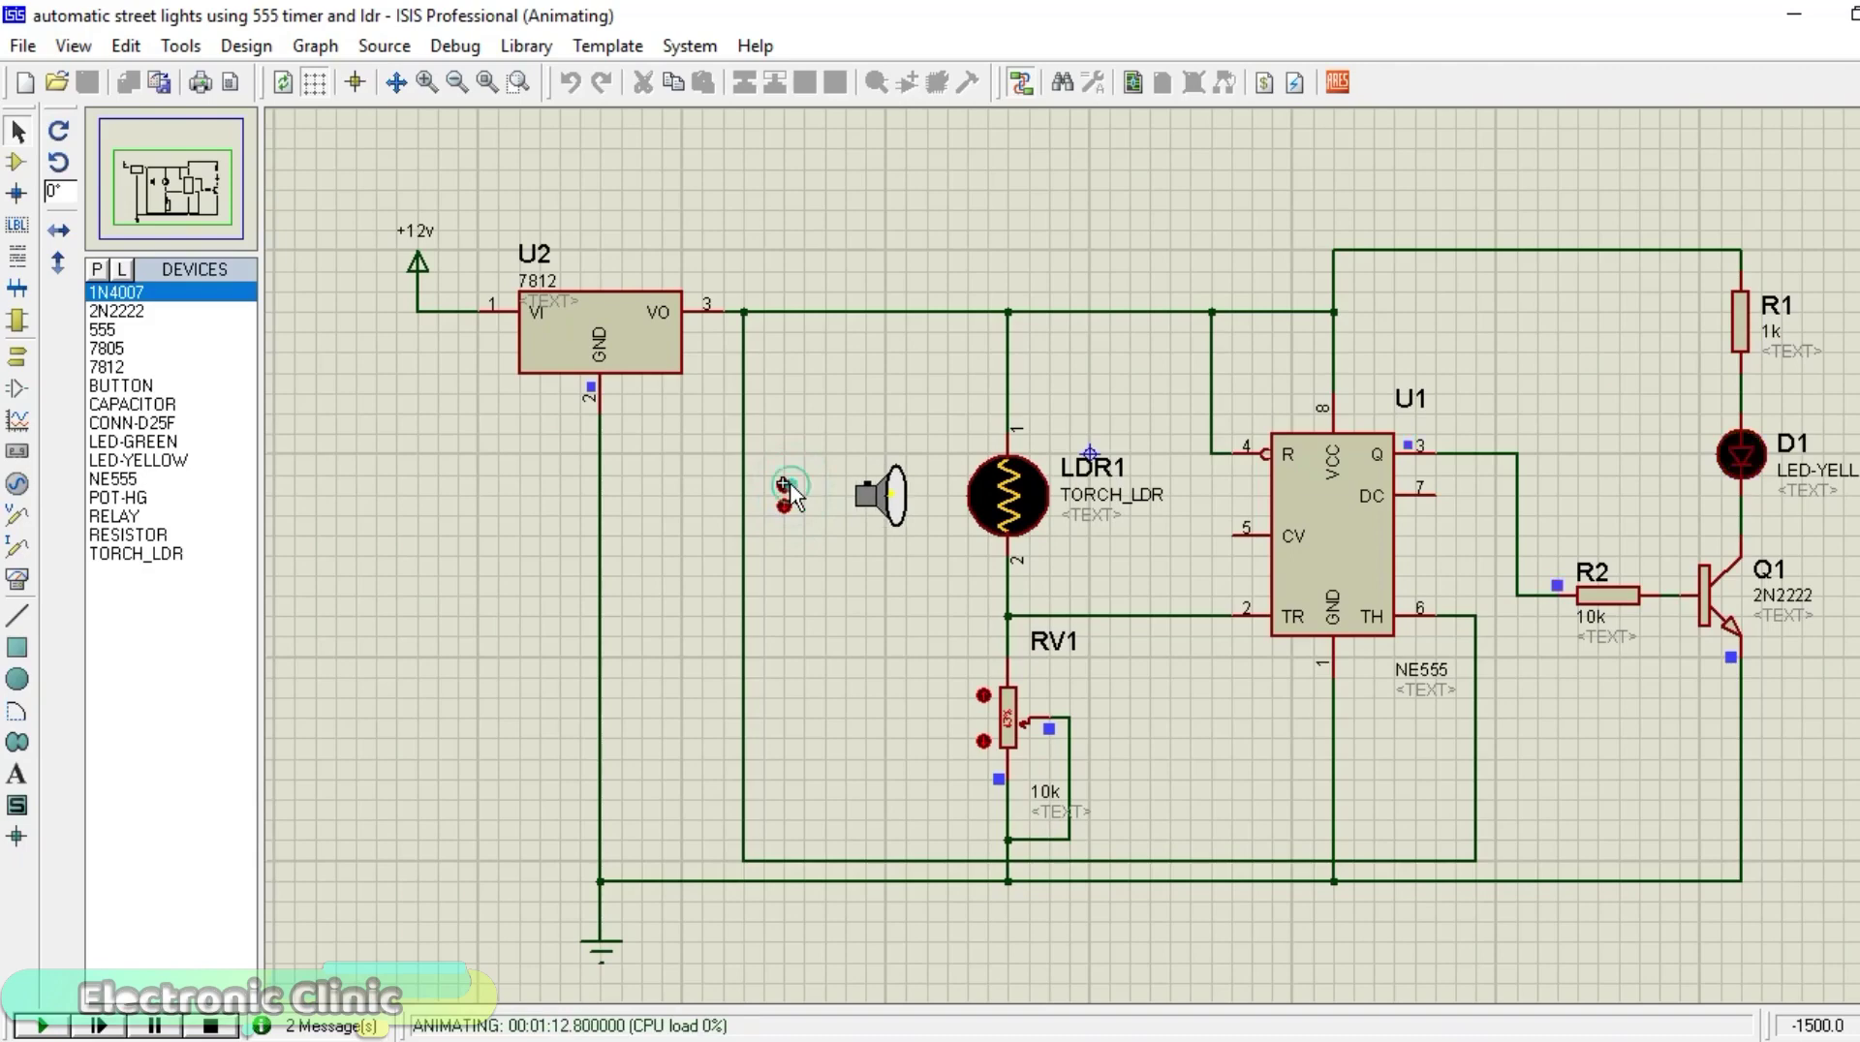
click(791, 495)
click(784, 505)
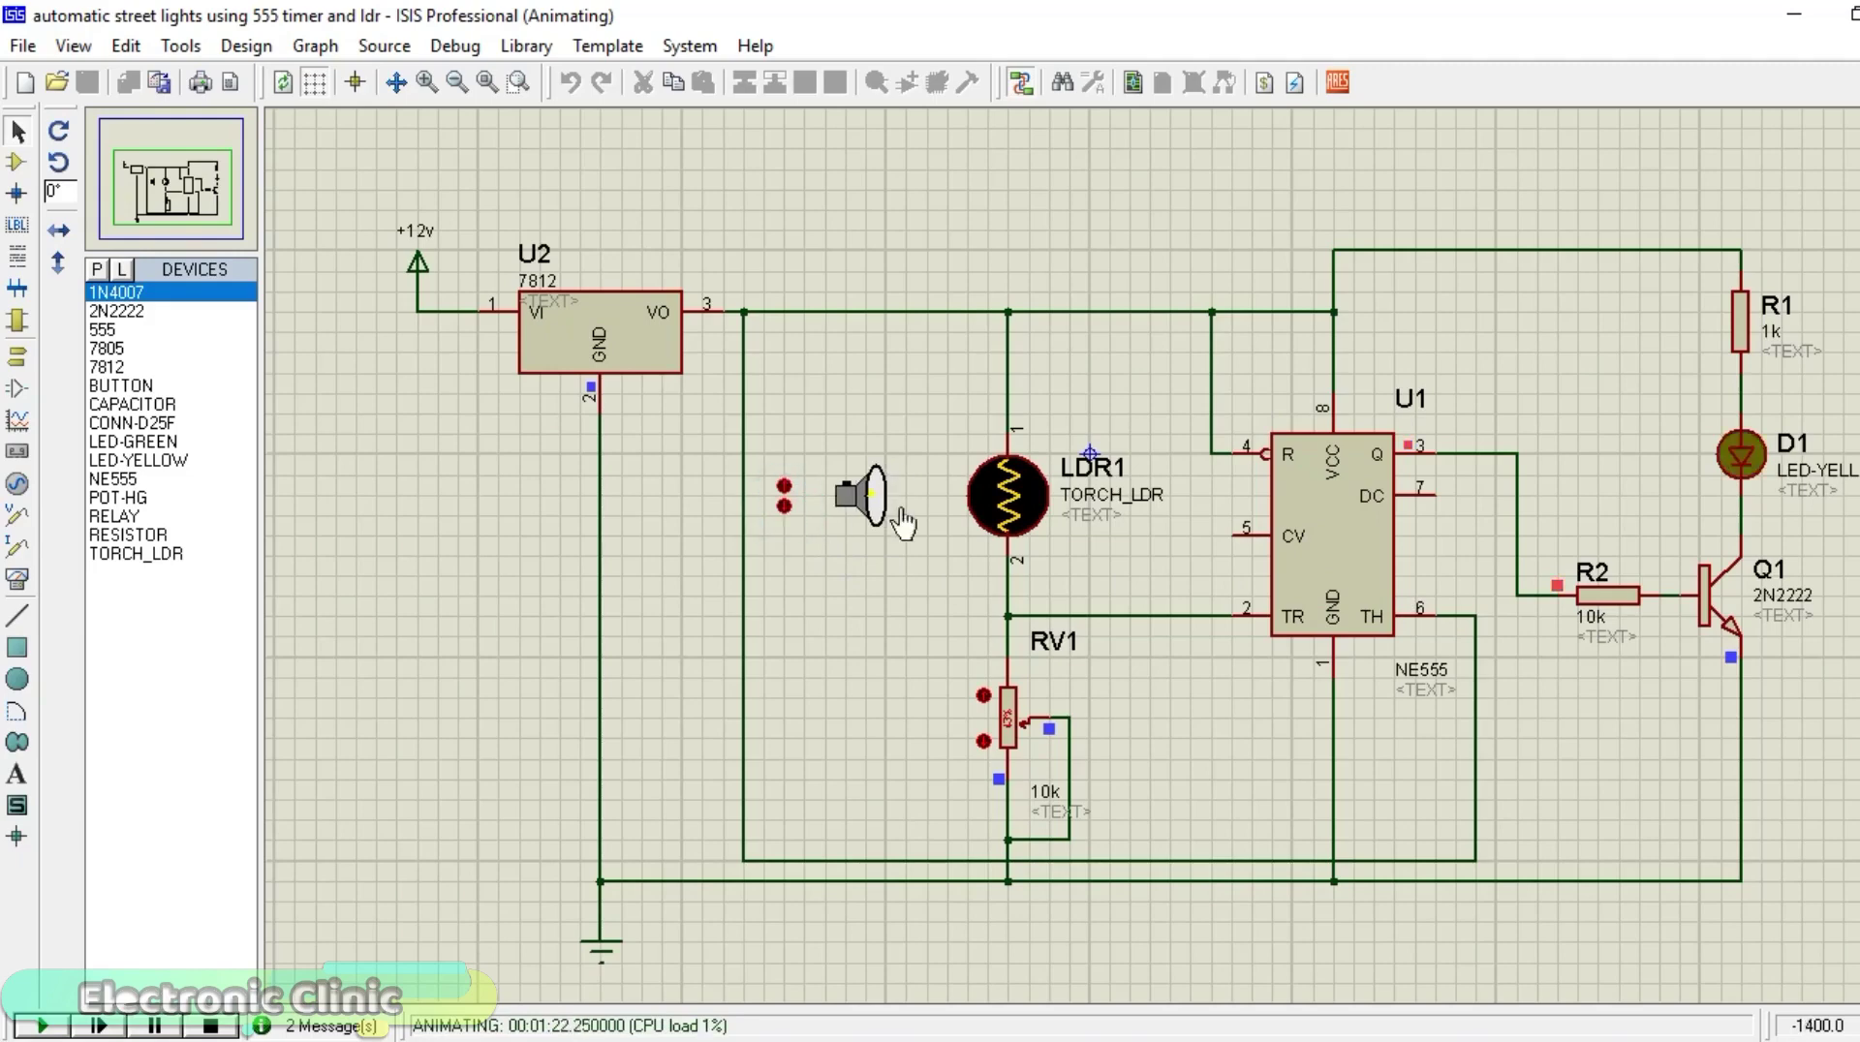